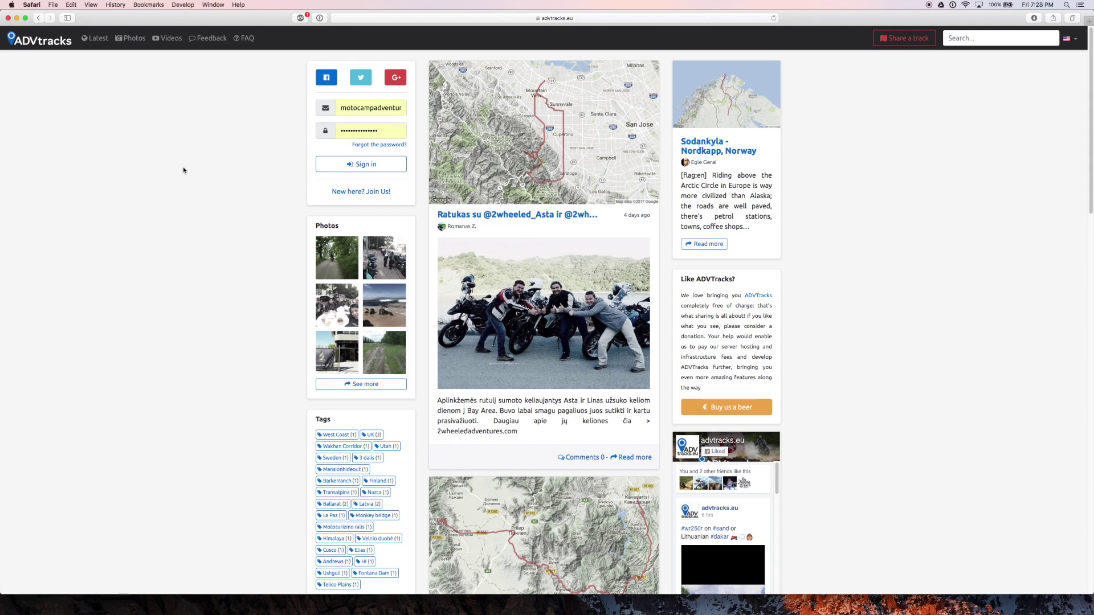
Sign in to ADVtracks with the Facebook account and confirm the login
{"action": "left_click", "coordinate": [326, 78]}
{"action": "left_click", "coordinate": [541, 254]}
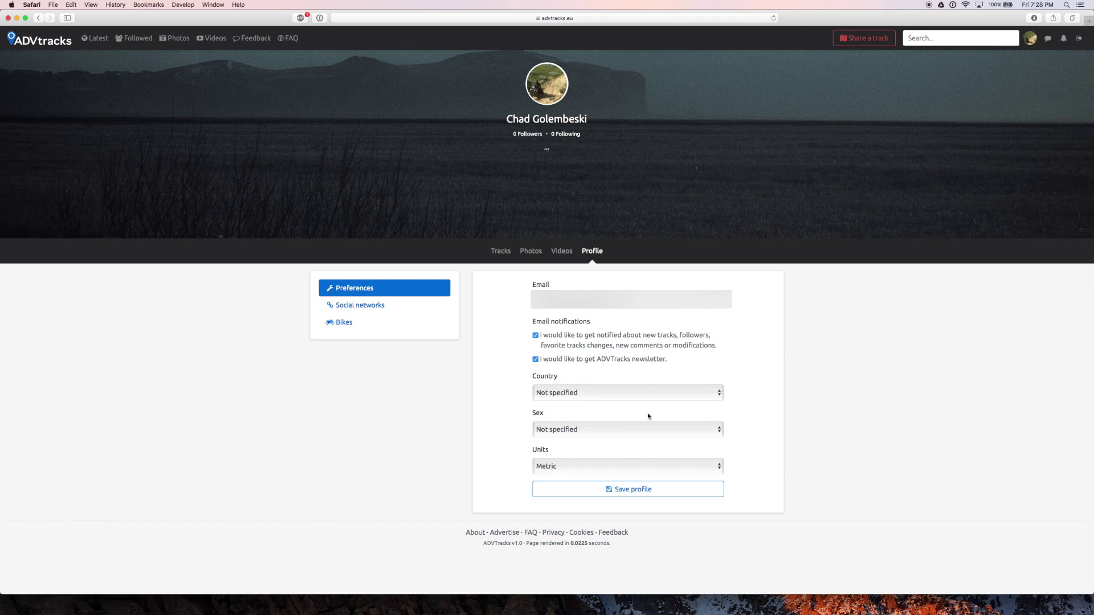
Set the profile's country to United States and sex to Male, keep the units Metric, and save the profile
{"action": "left_click", "coordinate": [658, 397]}
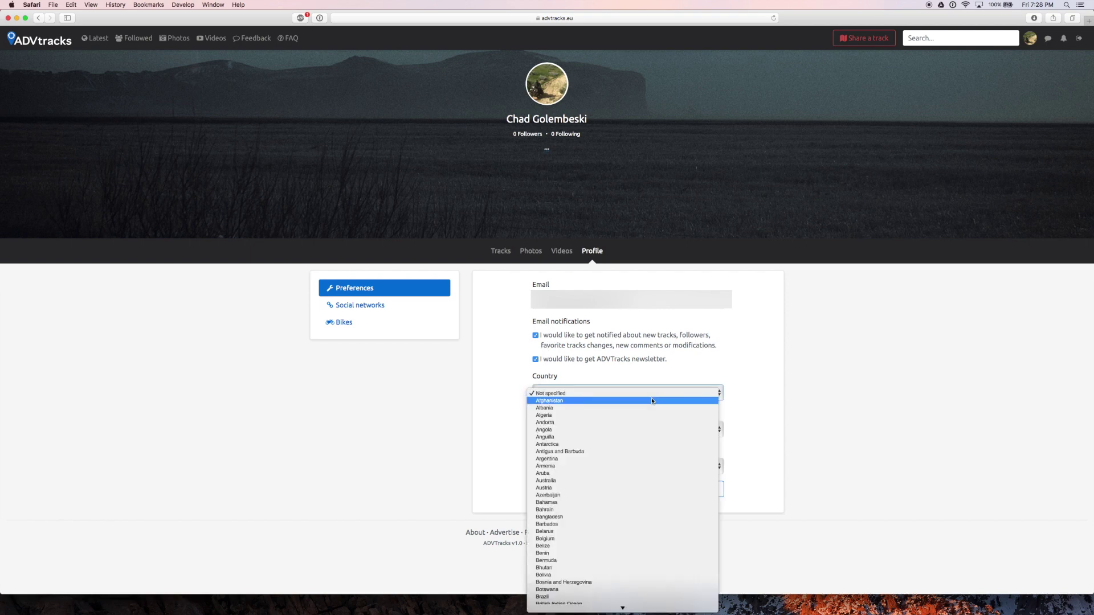
{"action": "key", "text": "u"}
{"action": "key", "text": "z"}
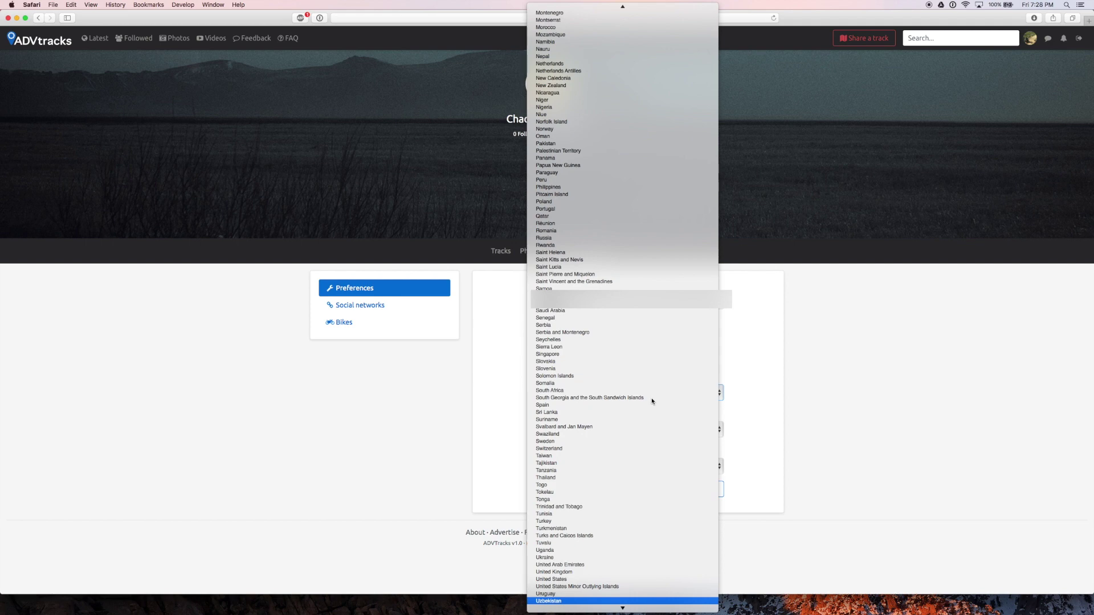
{"action": "left_click", "coordinate": [599, 579]}
{"action": "left_click", "coordinate": [610, 425]}
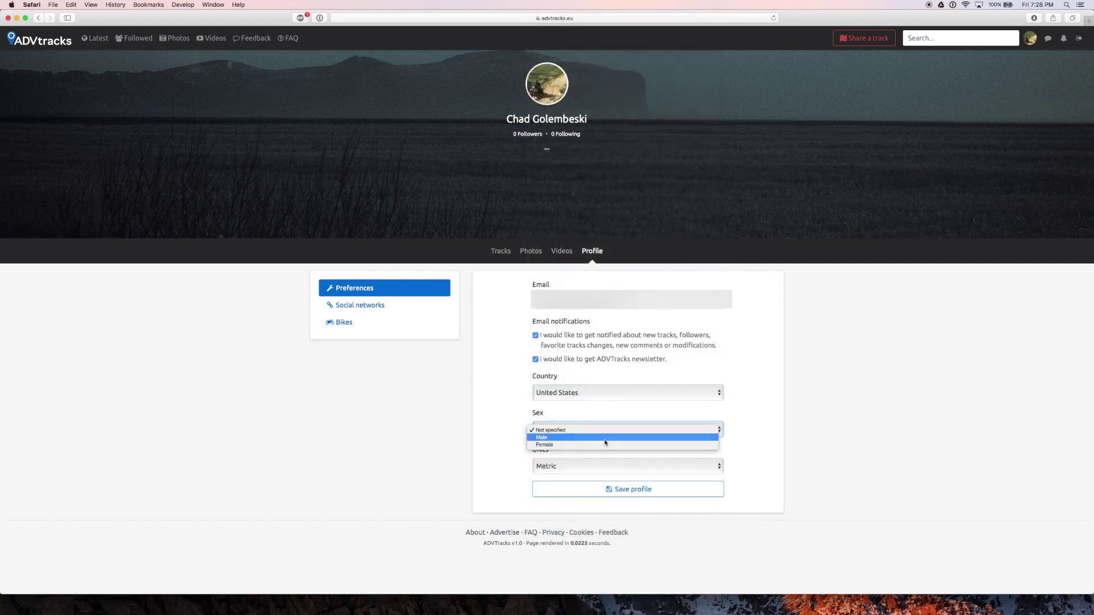
{"action": "left_click", "coordinate": [603, 437]}
{"action": "left_click", "coordinate": [603, 466]}
{"action": "left_click", "coordinate": [604, 468]}
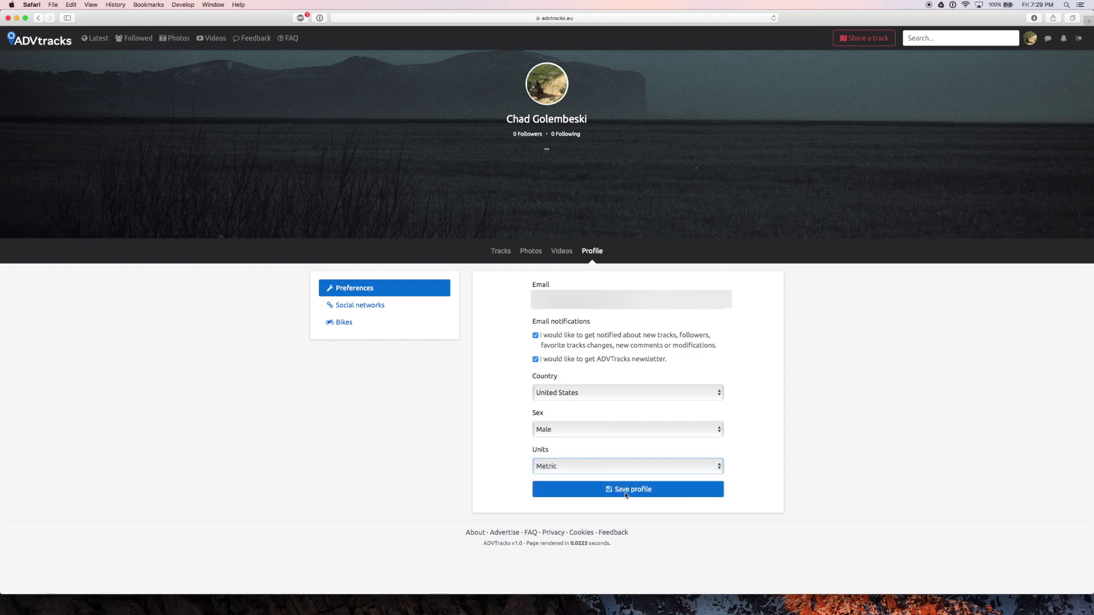
{"action": "left_click", "coordinate": [630, 491]}
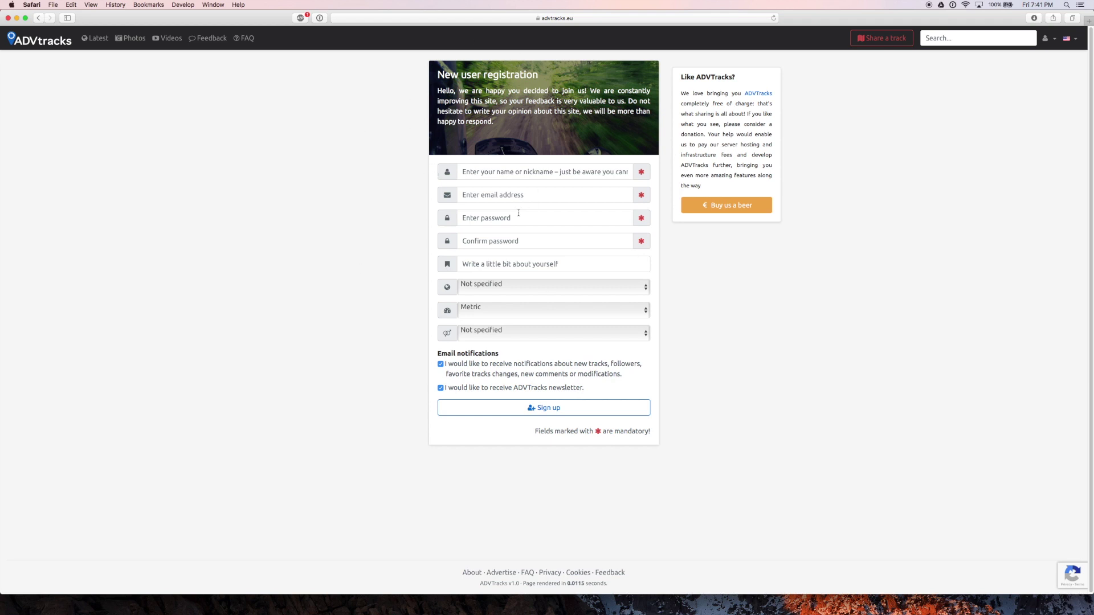
Fill in the nickname and email address of the new user registration, and use the suggested password for both password fields
{"action": "left_click", "coordinate": [511, 170]}
{"action": "type", "text": "Mr. ADV"}
{"action": "key", "text": "Tab"}
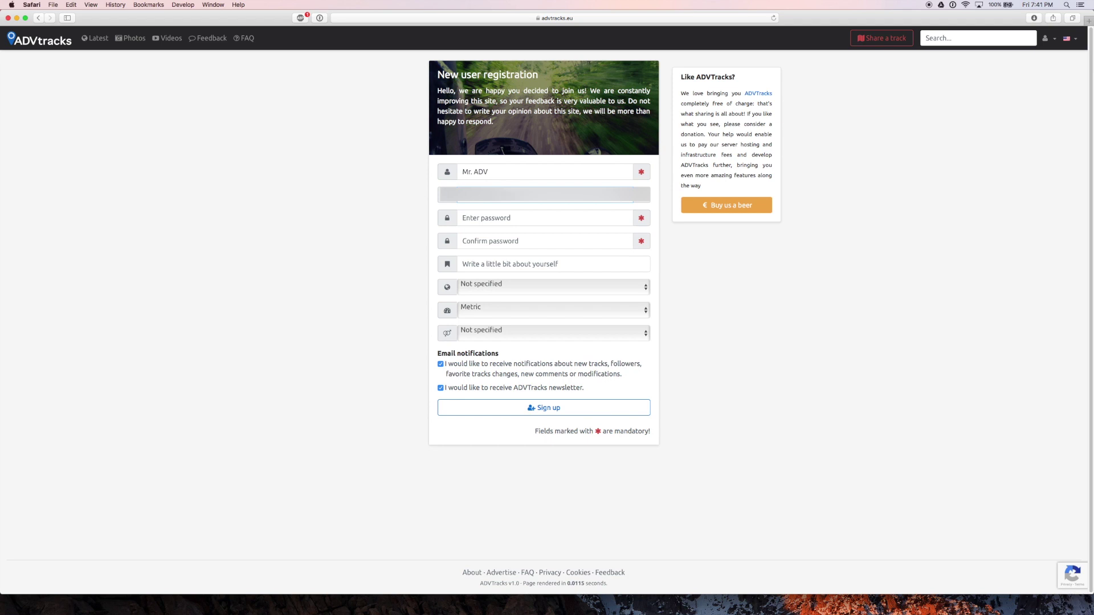
{"action": "key", "text": "Tab"}
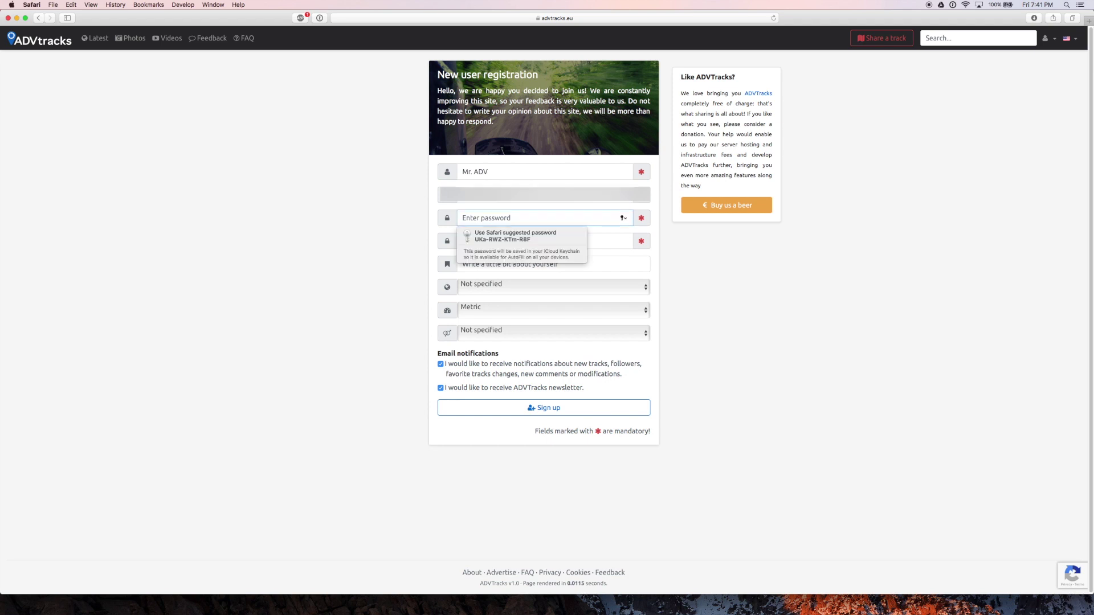
{"action": "key", "text": "Return"}
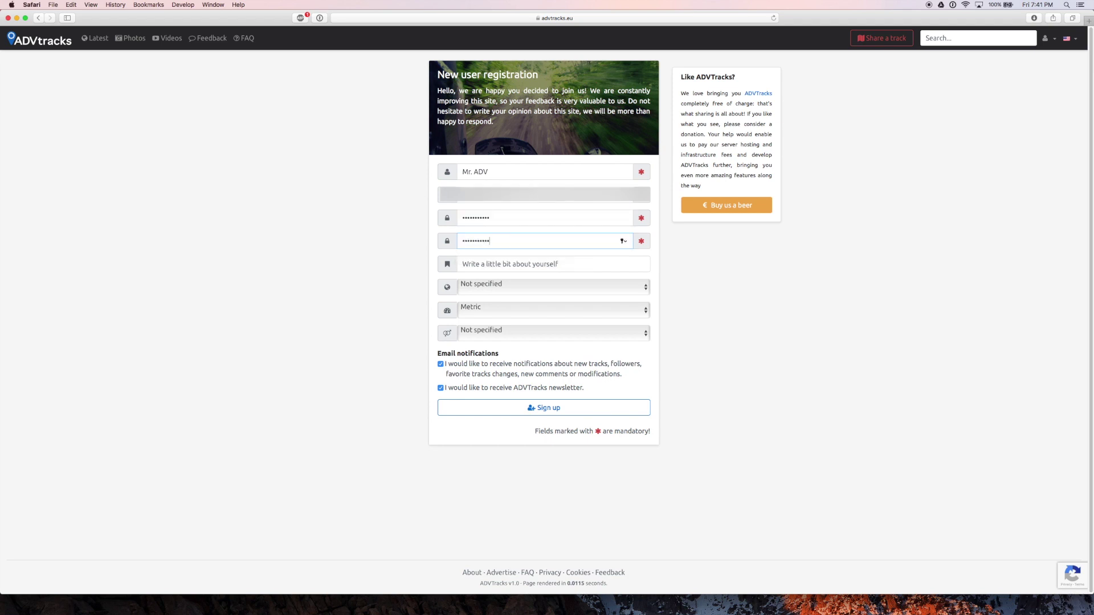
Describe the new user as "This is for the ADV Tracks tutorial"
{"action": "left_click", "coordinate": [552, 264]}
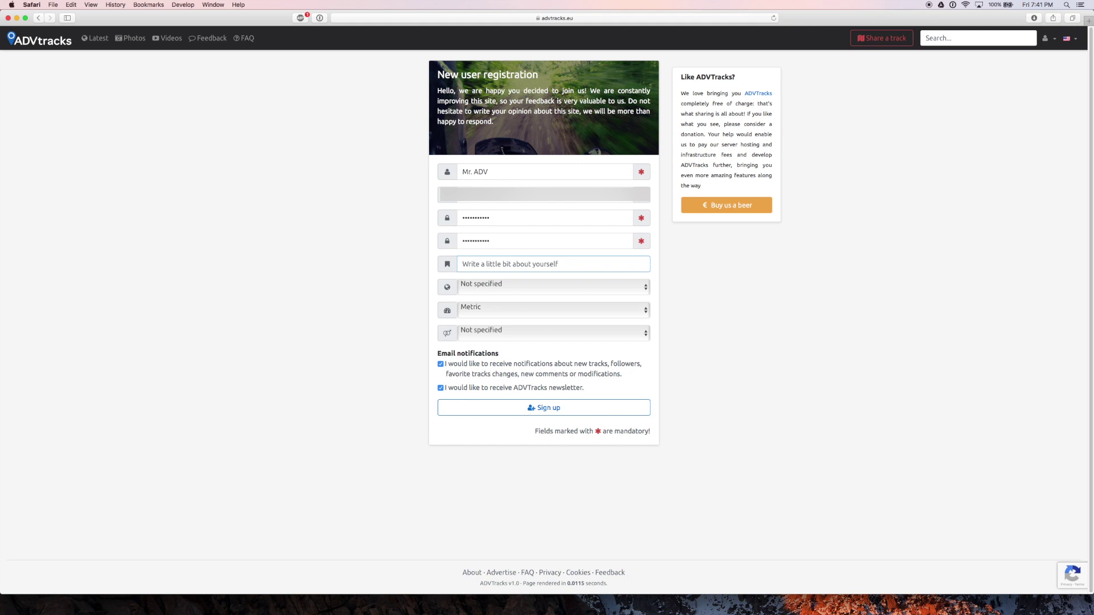
{"action": "type", "text": "This is for the ADV Tracks tutorial"}
{"action": "key", "text": "Tab"}
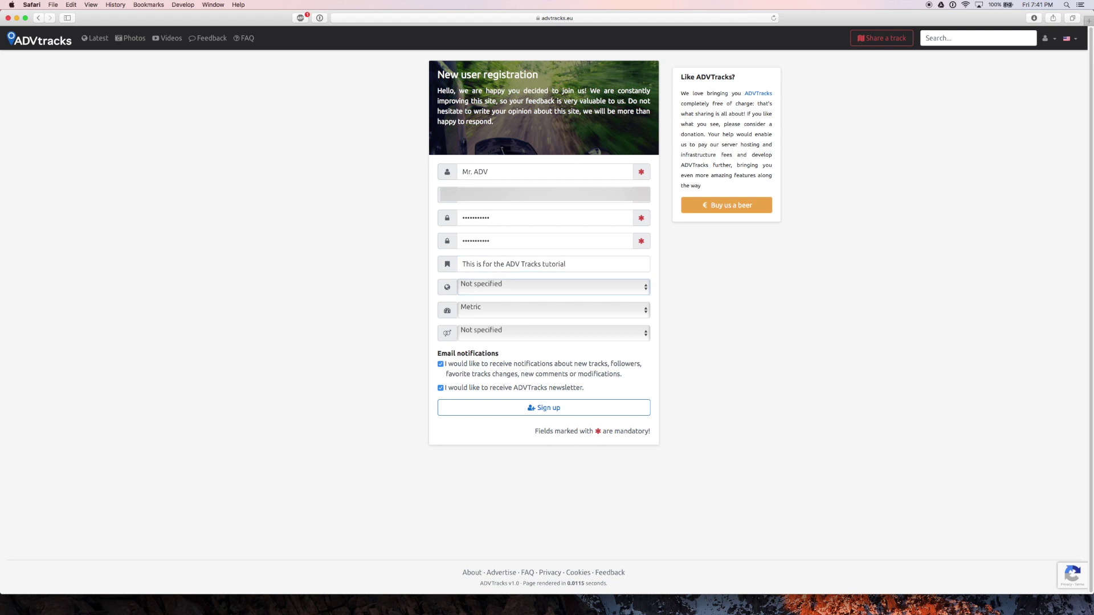
Set the registration's country to United States, units to Imperial and sex to Male
{"action": "left_click", "coordinate": [515, 287]}
{"action": "scroll", "coordinate": [513, 303], "scroll_direction": "down", "scroll_amount": 15}
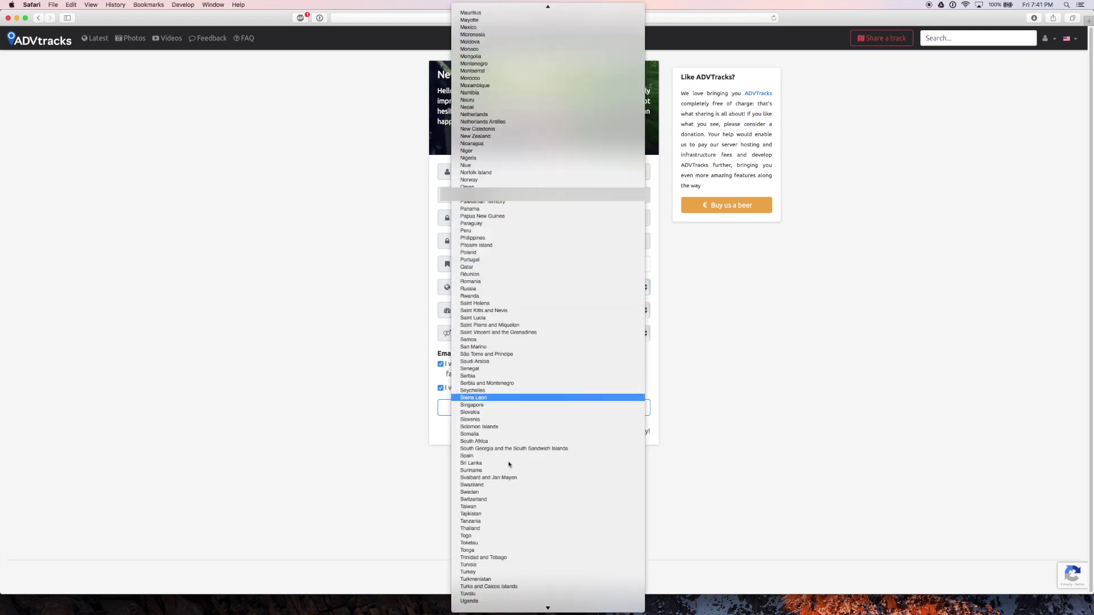
{"action": "scroll", "coordinate": [503, 530], "scroll_direction": "down", "scroll_amount": 3}
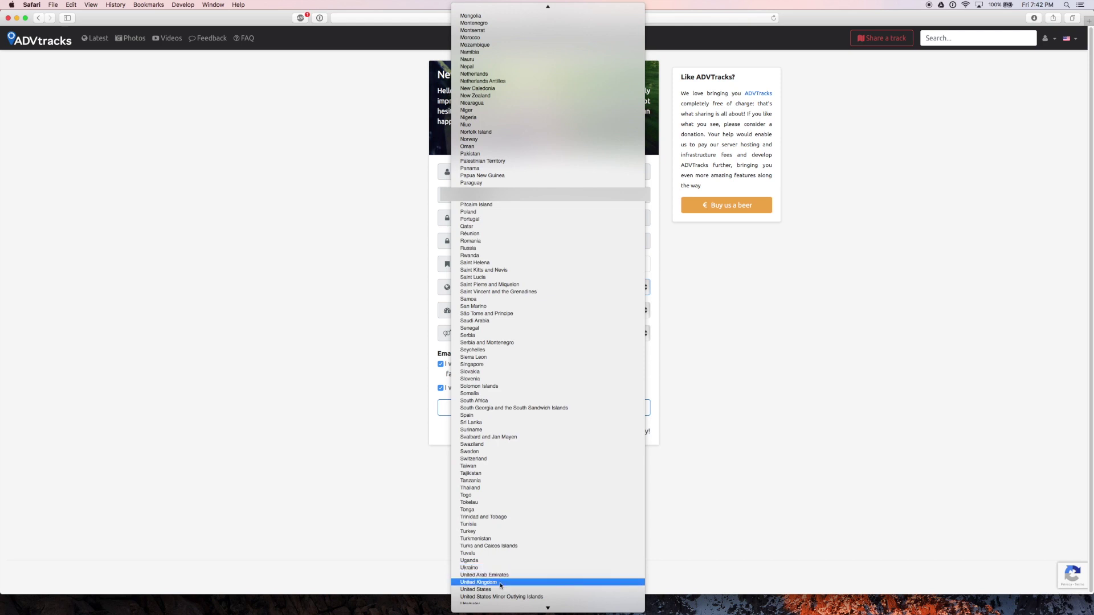
{"action": "left_click", "coordinate": [502, 589]}
{"action": "left_click", "coordinate": [497, 311]}
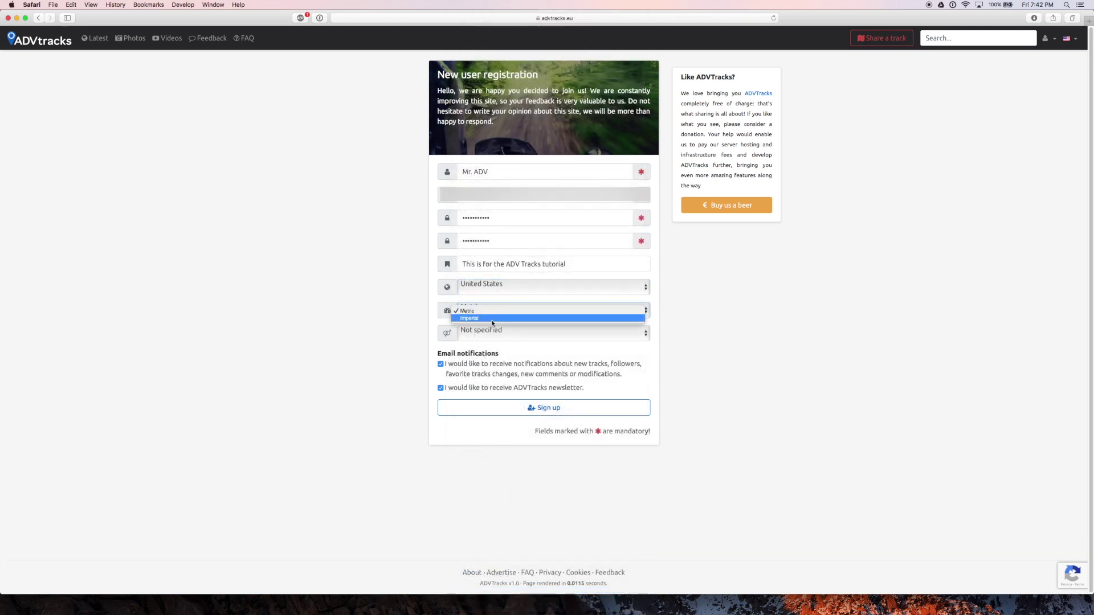
{"action": "left_click", "coordinate": [492, 319]}
{"action": "left_click", "coordinate": [516, 332]}
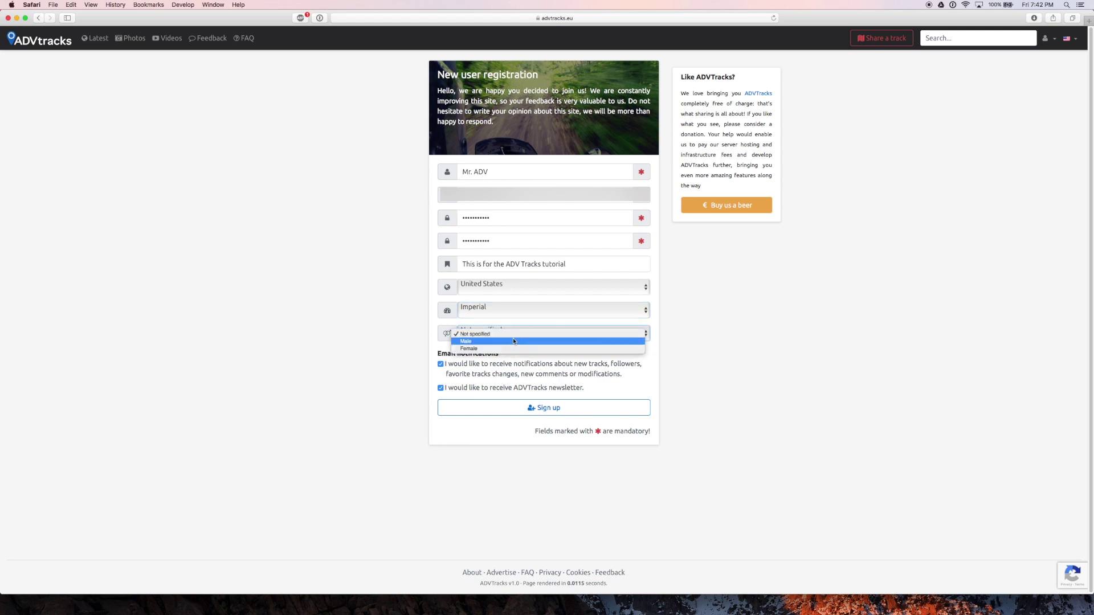
{"action": "left_click", "coordinate": [511, 342]}
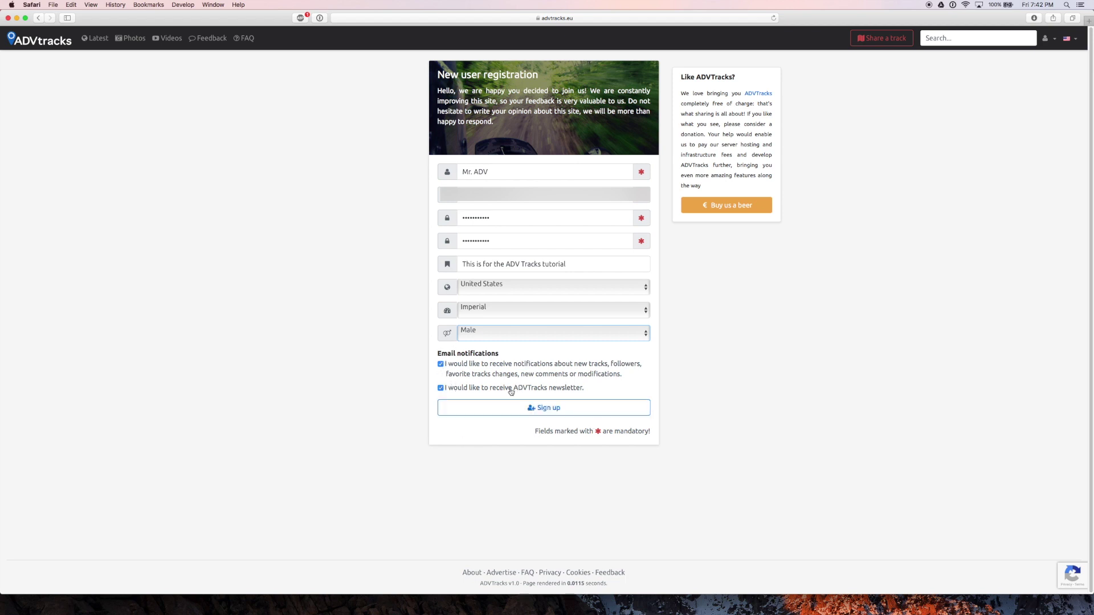
Submit the registration and verify the captcha by selecting the squares with the street sign
{"action": "left_click", "coordinate": [544, 411]}
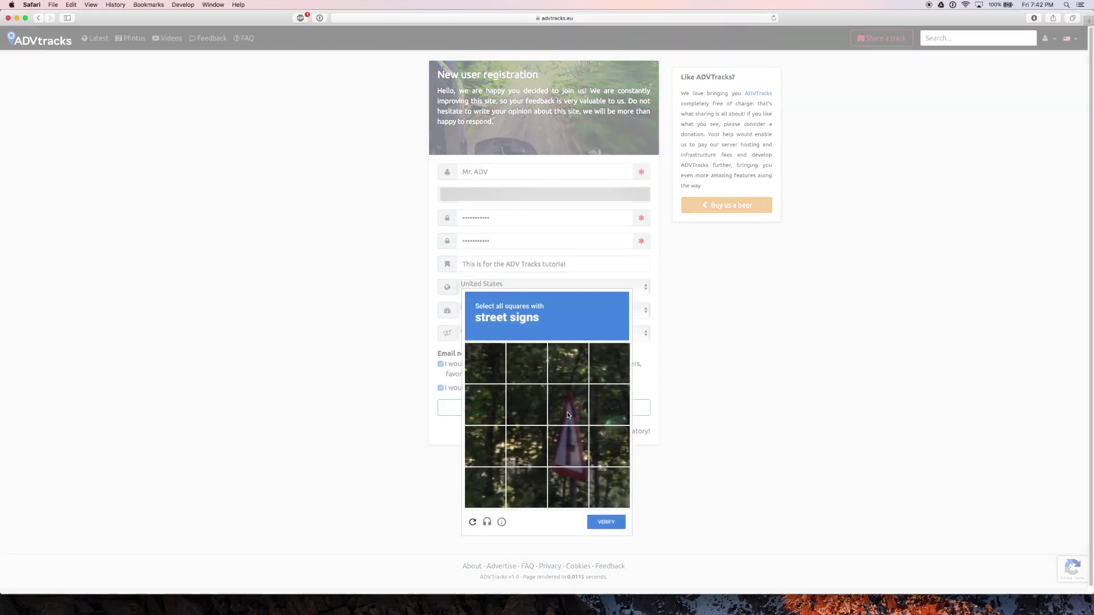
{"action": "left_click", "coordinate": [568, 414]}
{"action": "left_click", "coordinate": [568, 446]}
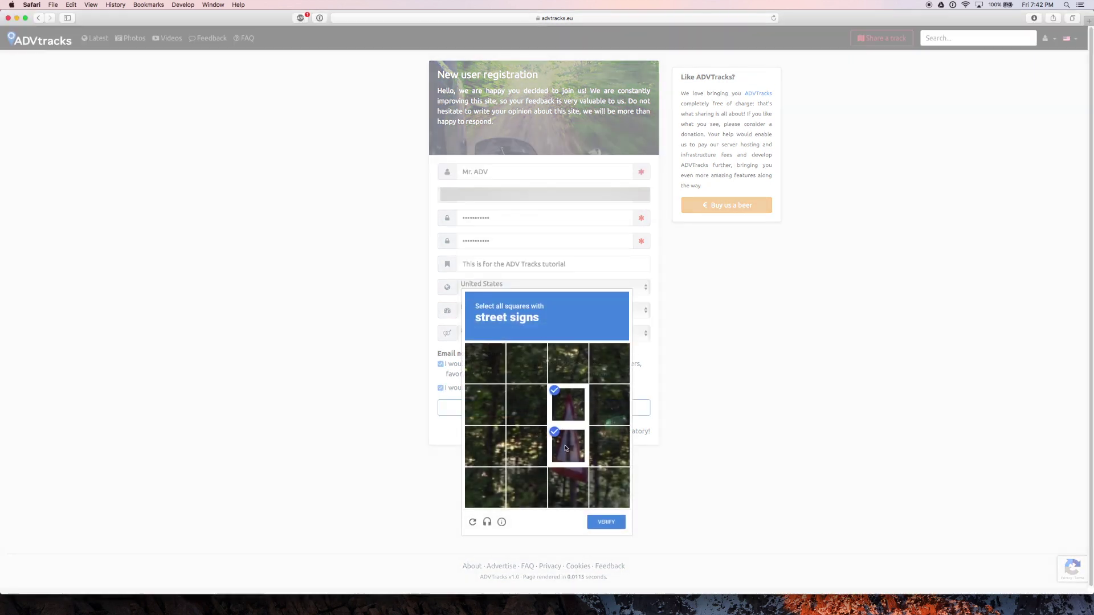
{"action": "left_click", "coordinate": [568, 484]}
{"action": "left_click", "coordinate": [612, 526]}
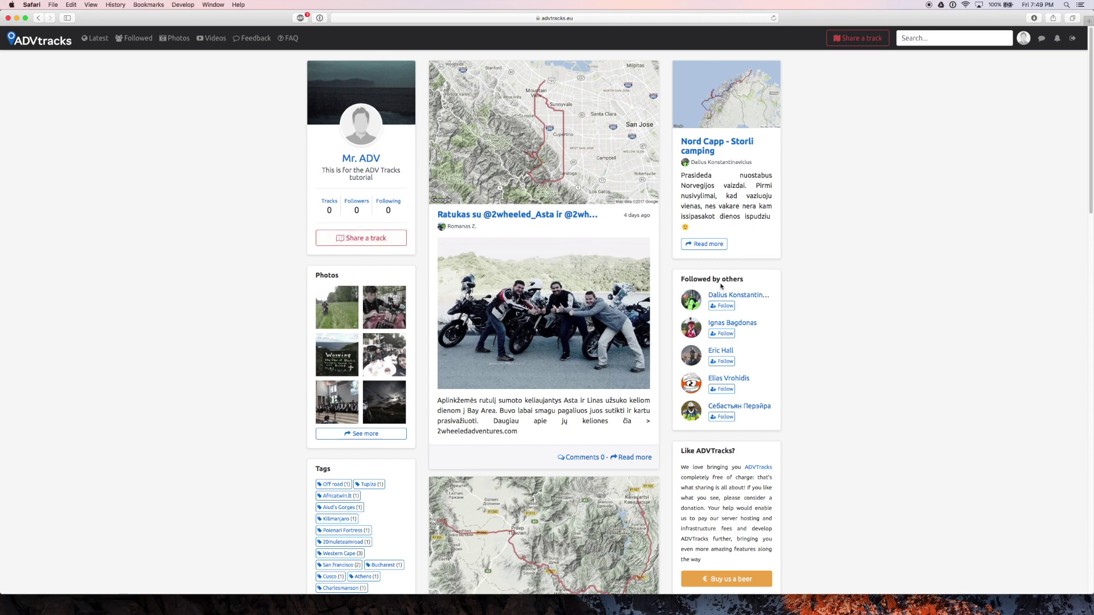
Follow the third rider suggested under Followed by others and view the tracks tagged Kilimanjaro
{"action": "left_click", "coordinate": [723, 365]}
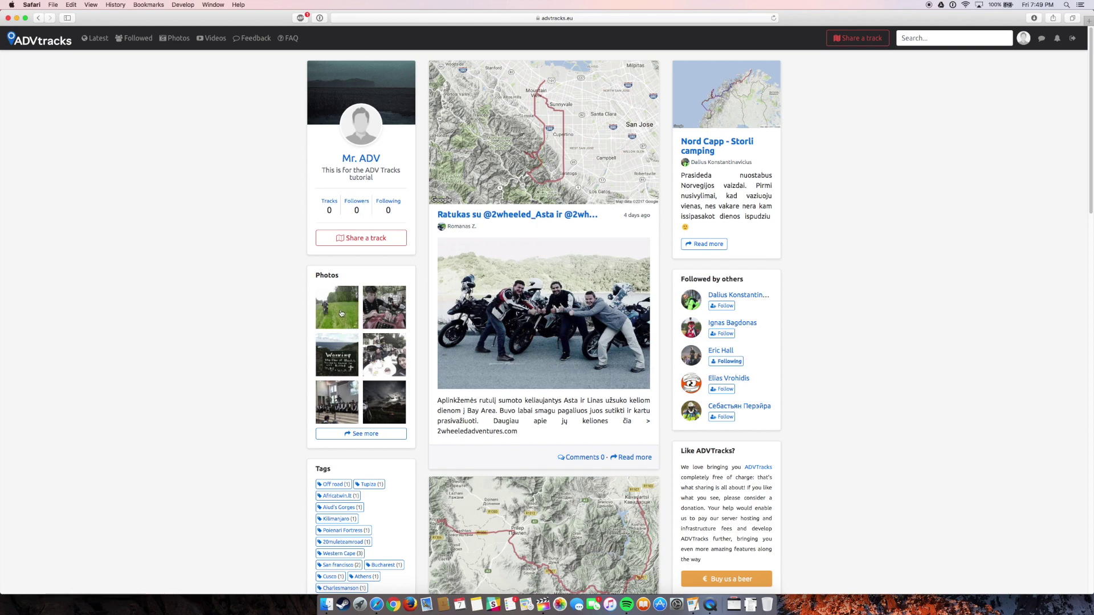
{"action": "scroll", "coordinate": [341, 379], "scroll_direction": "down", "scroll_amount": 5}
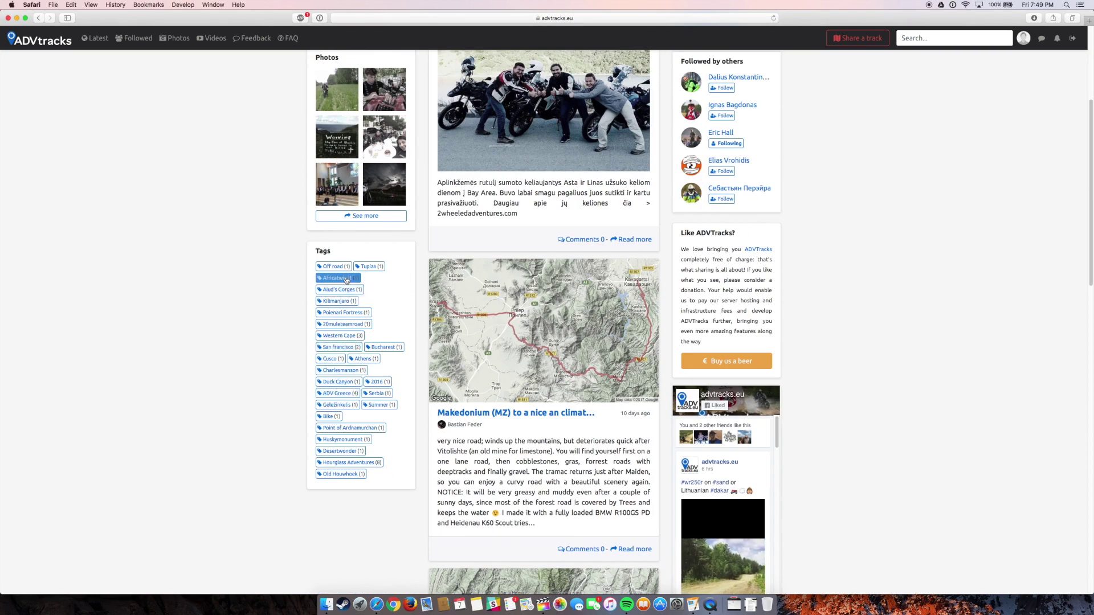
{"action": "left_click", "coordinate": [355, 301]}
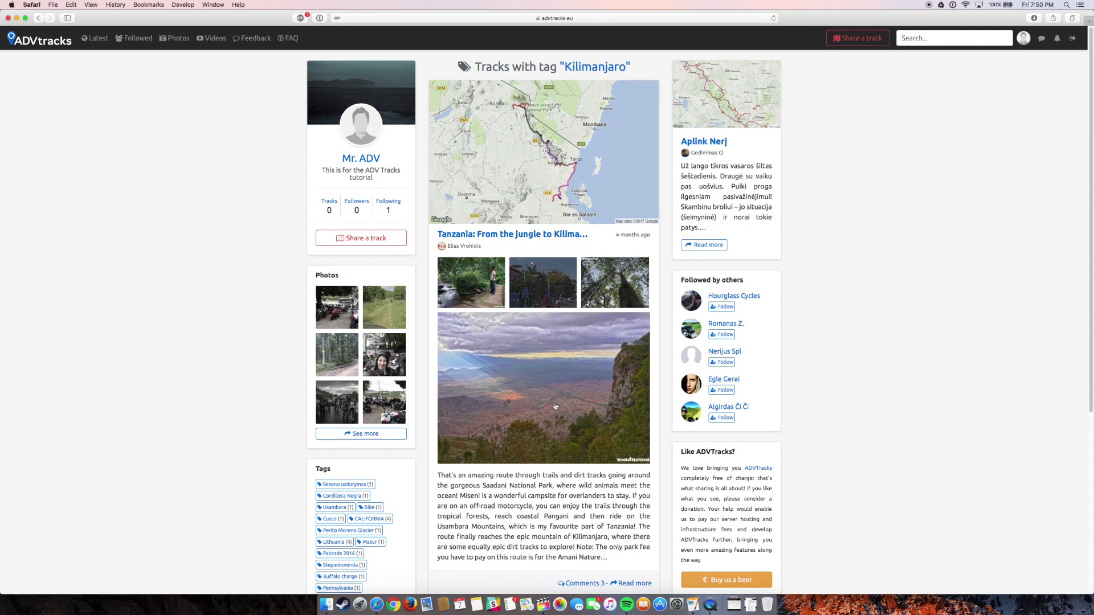
{"action": "scroll", "coordinate": [555, 407], "scroll_direction": "down", "scroll_amount": 3}
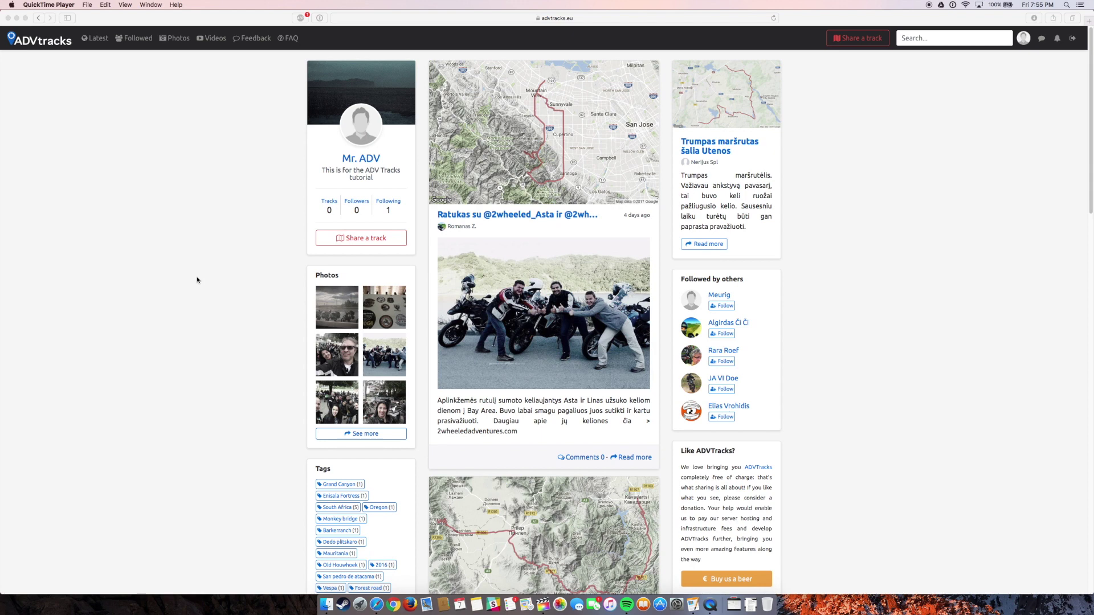
{"action": "scroll", "coordinate": [197, 278], "scroll_direction": "down", "scroll_amount": 1}
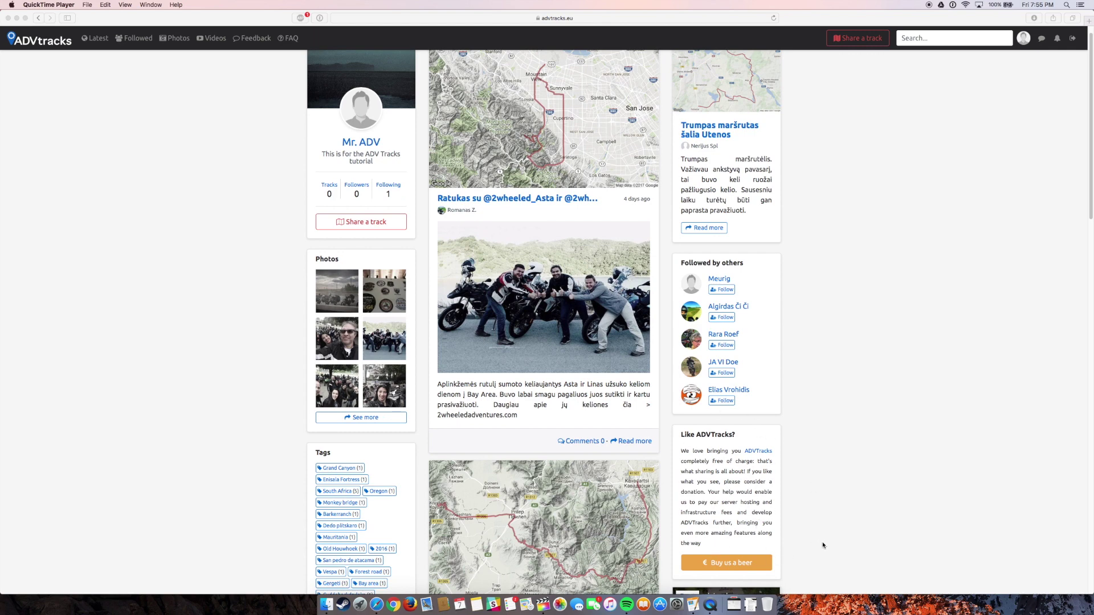
{"action": "scroll", "coordinate": [837, 501], "scroll_direction": "up", "scroll_amount": 1}
{"action": "left_click", "coordinate": [858, 450]}
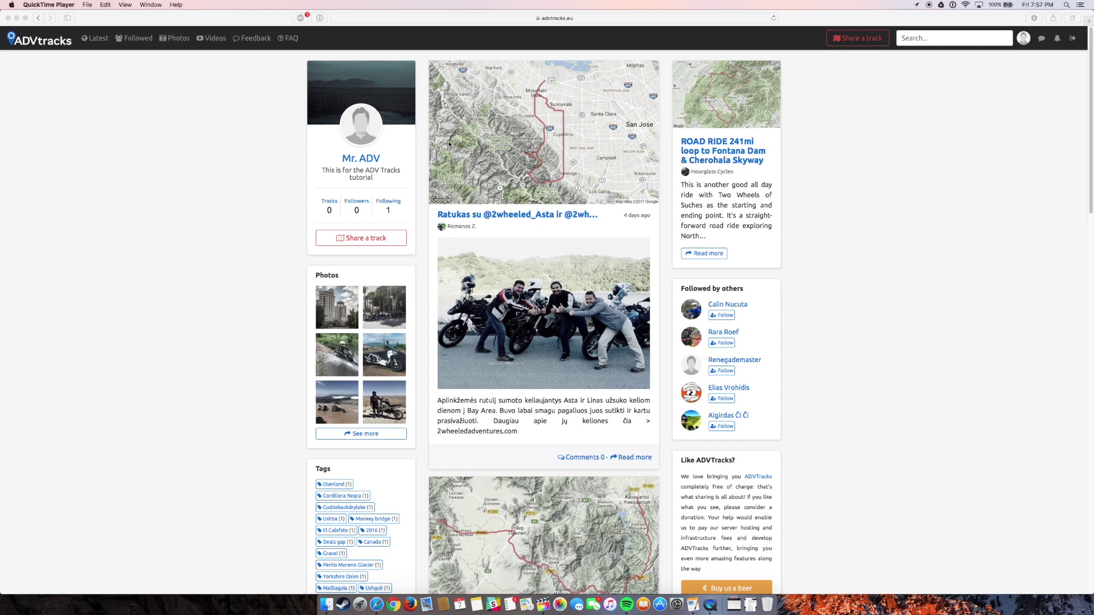
Open the account's own page and look through its photos, videos and profile preferences
{"action": "left_click", "coordinate": [377, 132]}
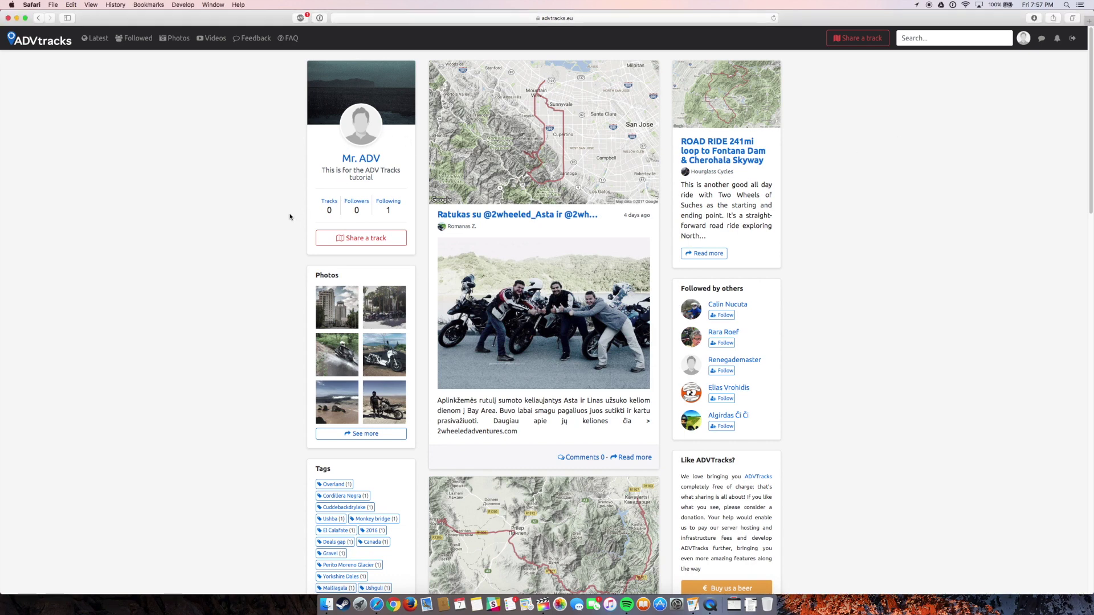
{"action": "left_click", "coordinate": [363, 145]}
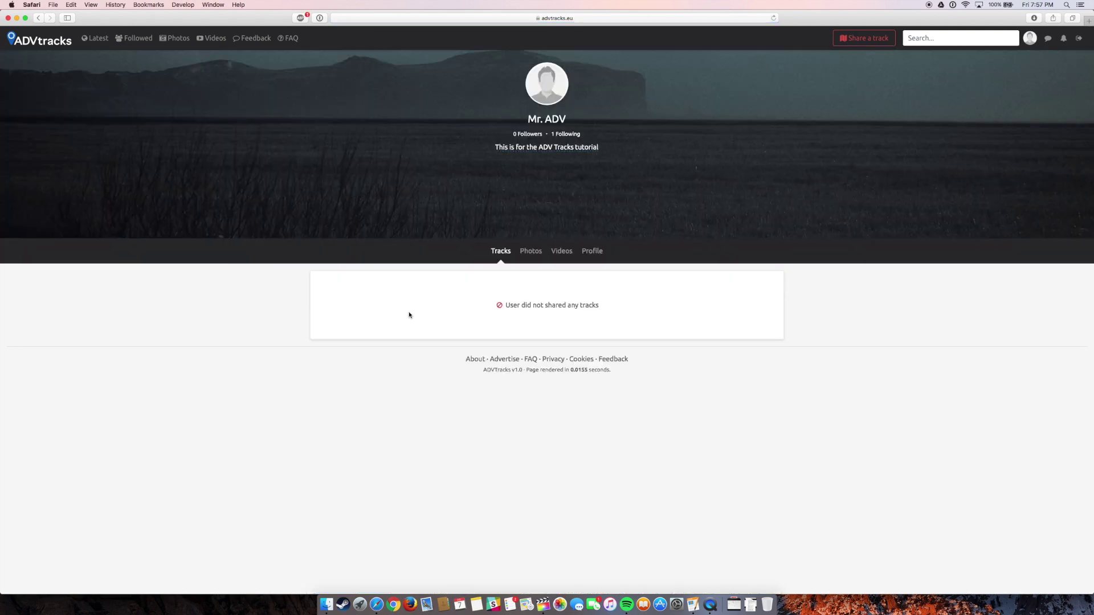
{"action": "left_click", "coordinate": [530, 251]}
{"action": "left_click", "coordinate": [556, 256]}
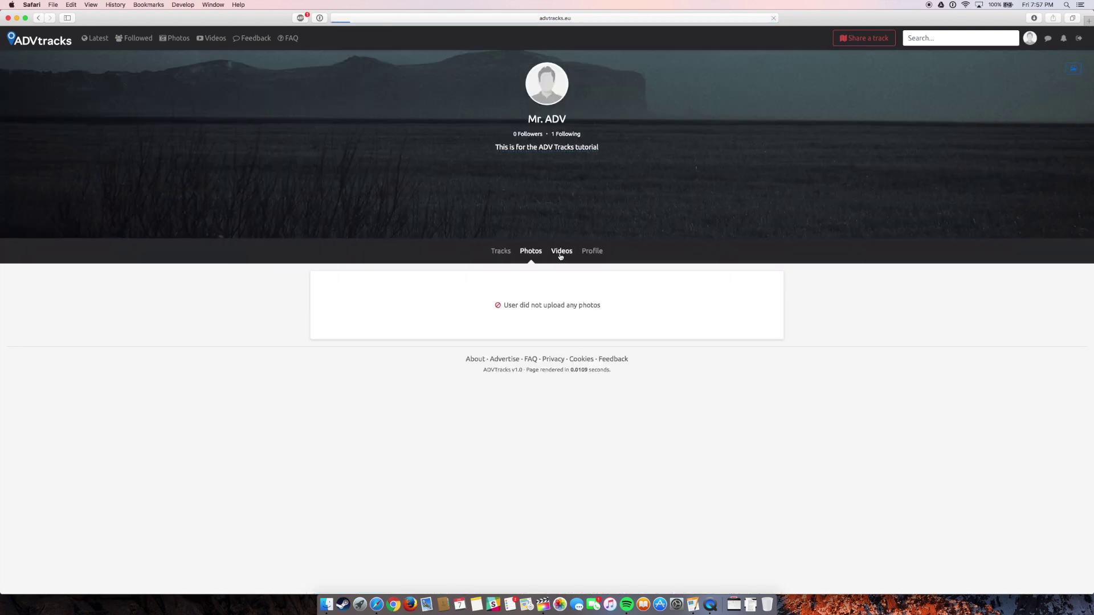
{"action": "left_click", "coordinate": [590, 255]}
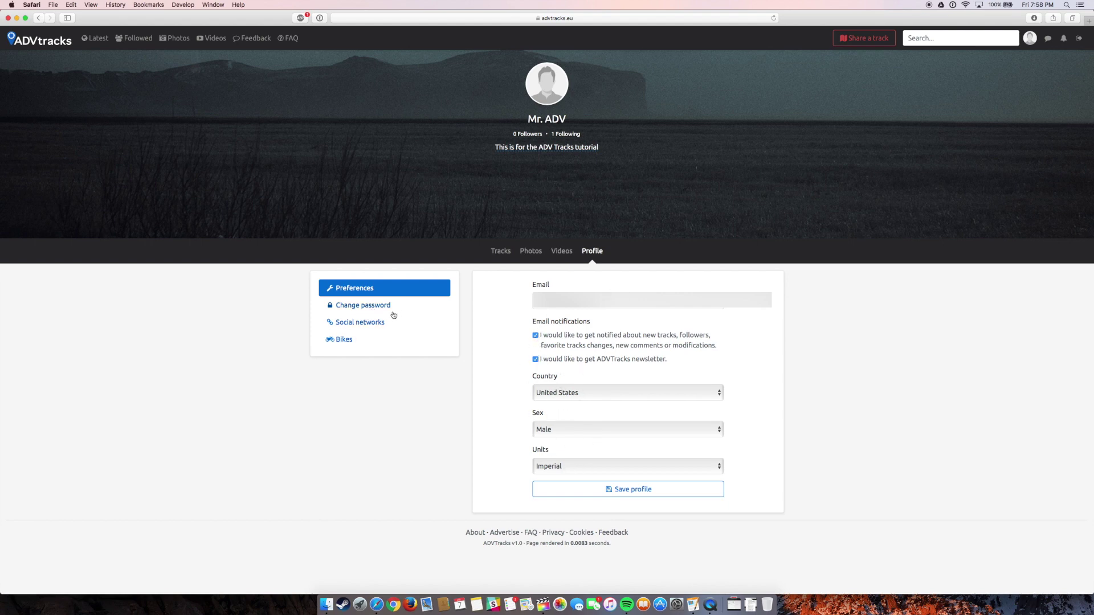
{"action": "left_click", "coordinate": [372, 326]}
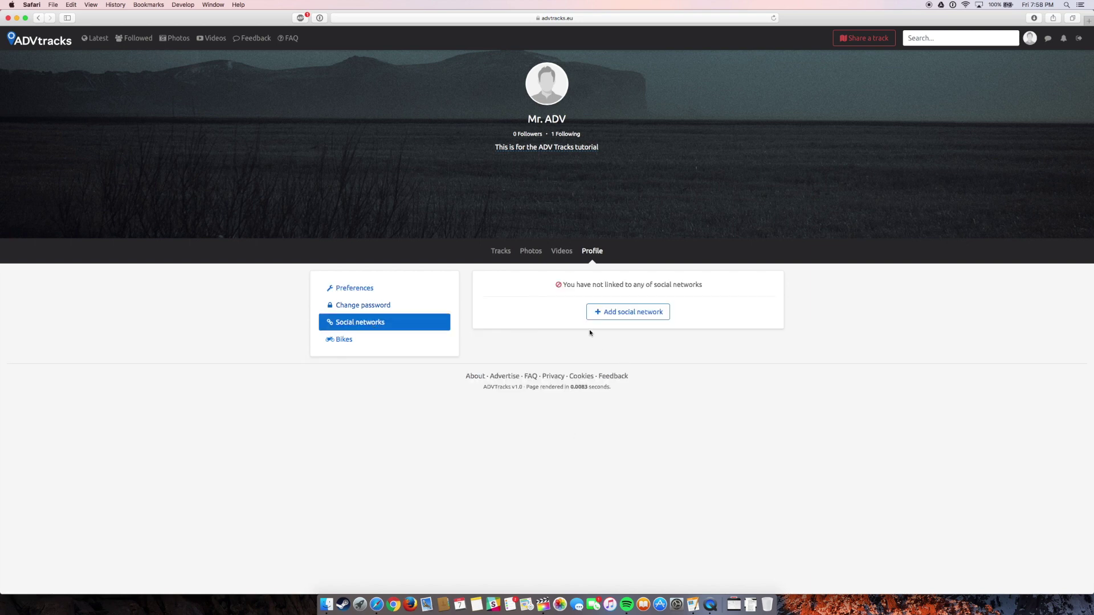
{"action": "left_click", "coordinate": [633, 315]}
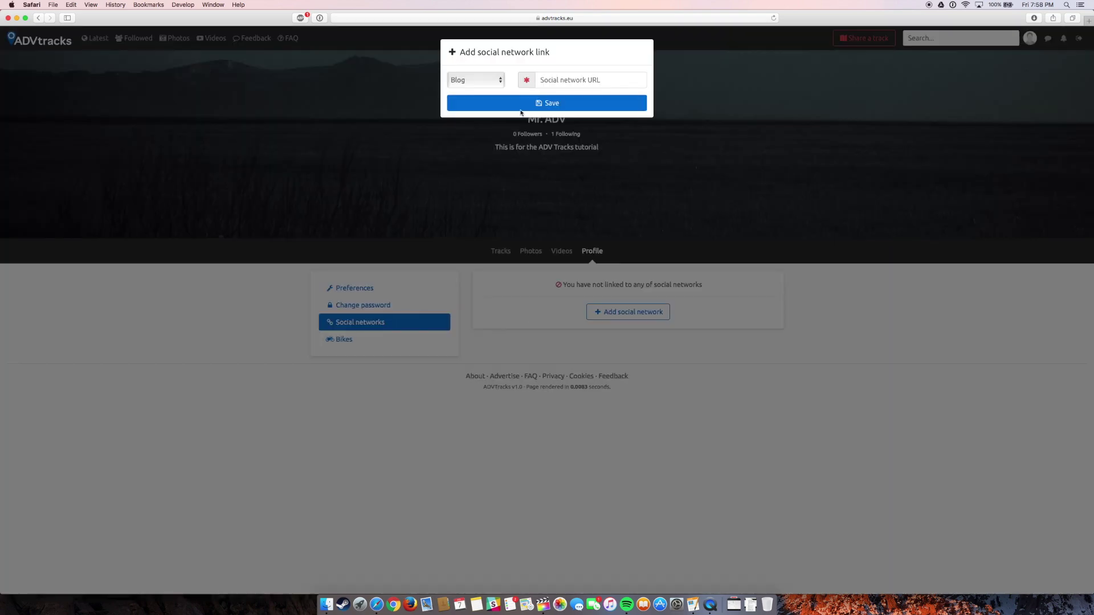
{"action": "left_click", "coordinate": [494, 80]}
{"action": "left_click", "coordinate": [486, 96]}
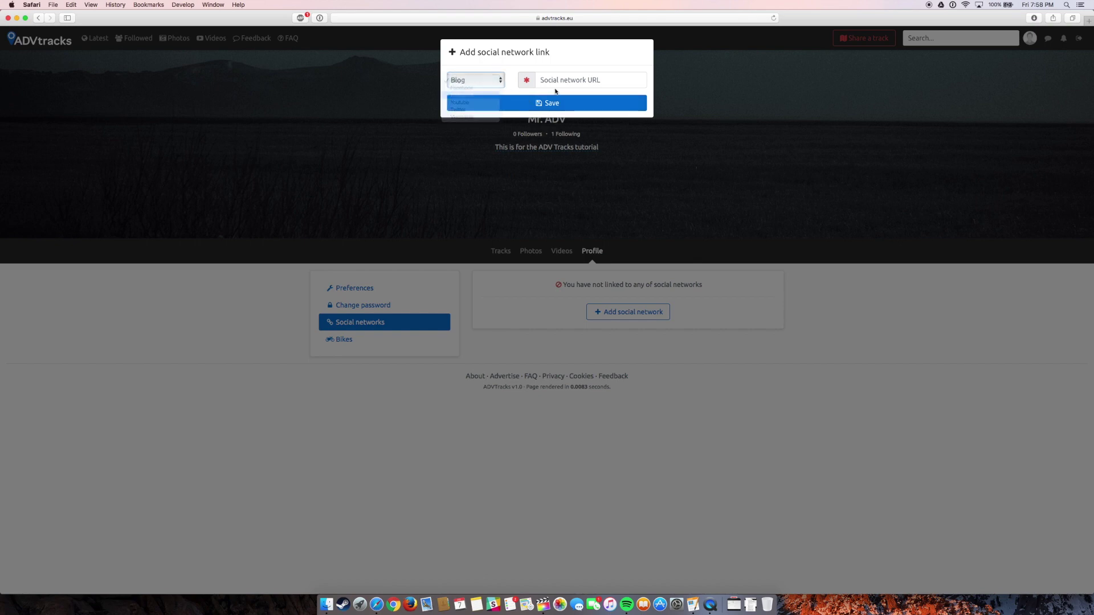
{"action": "left_click", "coordinate": [495, 83]}
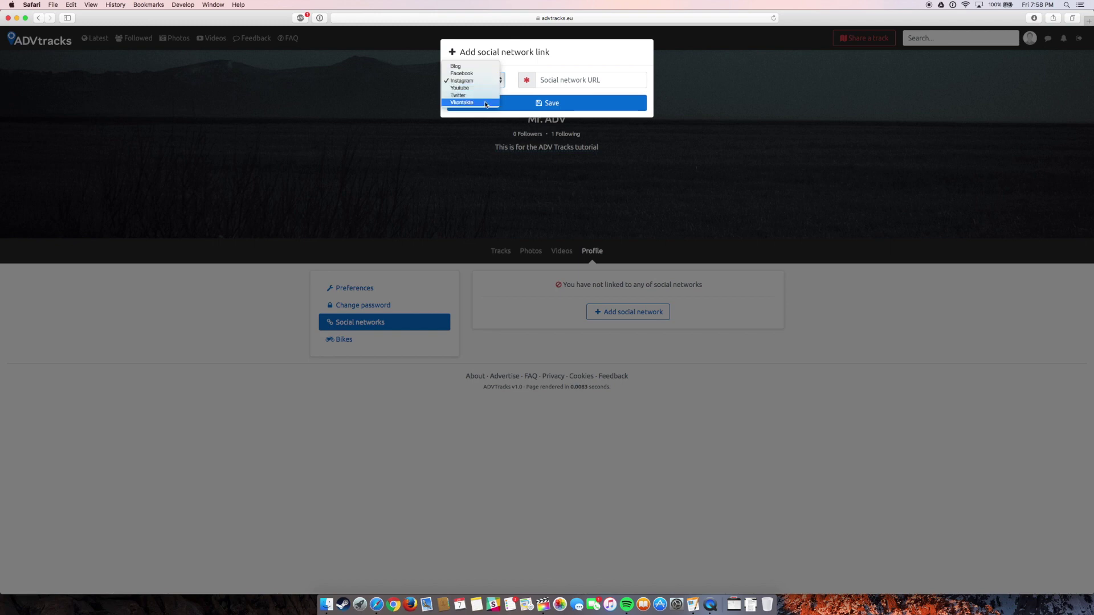
{"action": "left_click", "coordinate": [544, 67]}
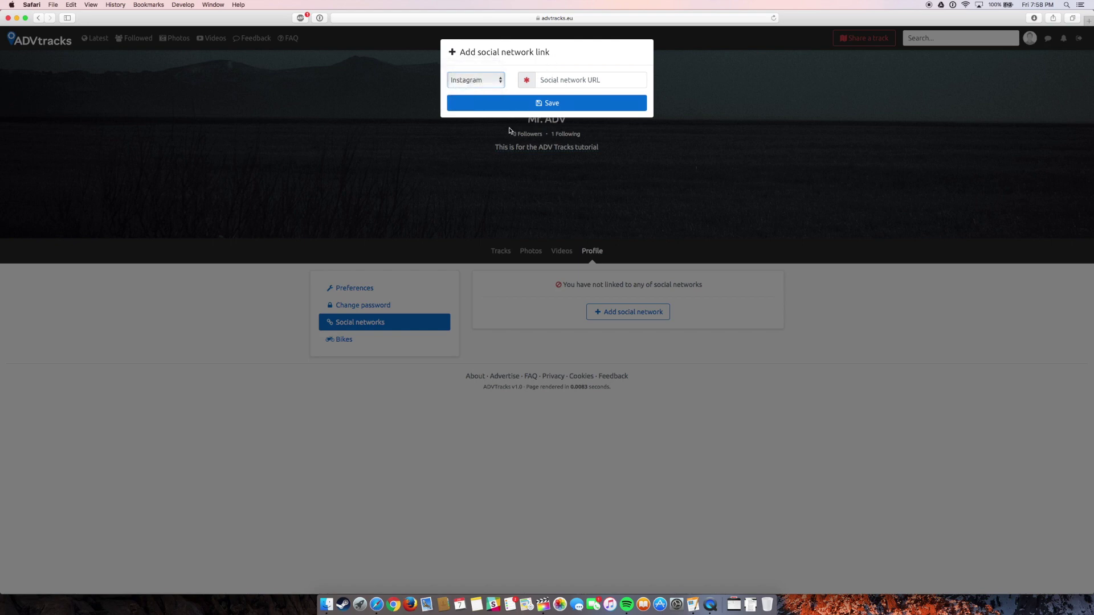
{"action": "left_click", "coordinate": [499, 350]}
Start adding a bike to the profile with year 2000, model R1150GS and engine size 1200 cc
{"action": "left_click", "coordinate": [410, 342]}
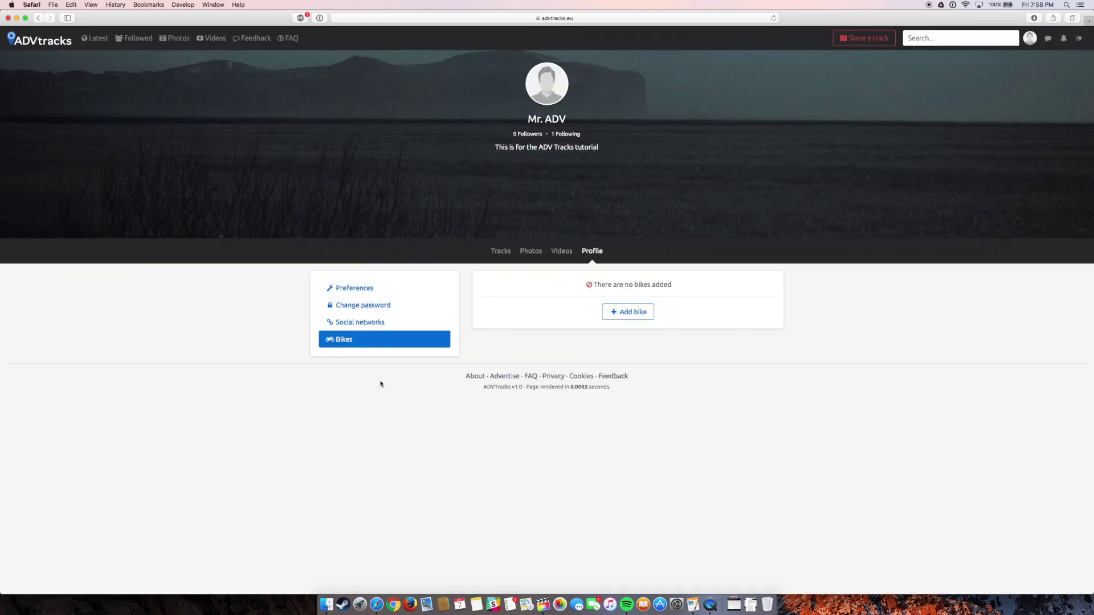
{"action": "left_click", "coordinate": [632, 313]}
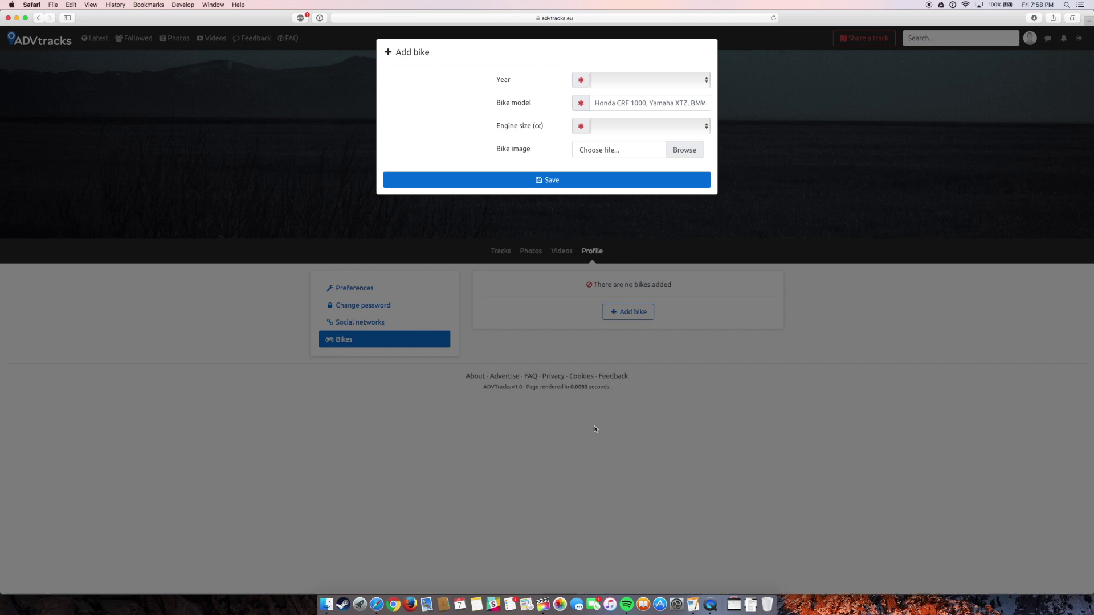
{"action": "left_click", "coordinate": [621, 83]}
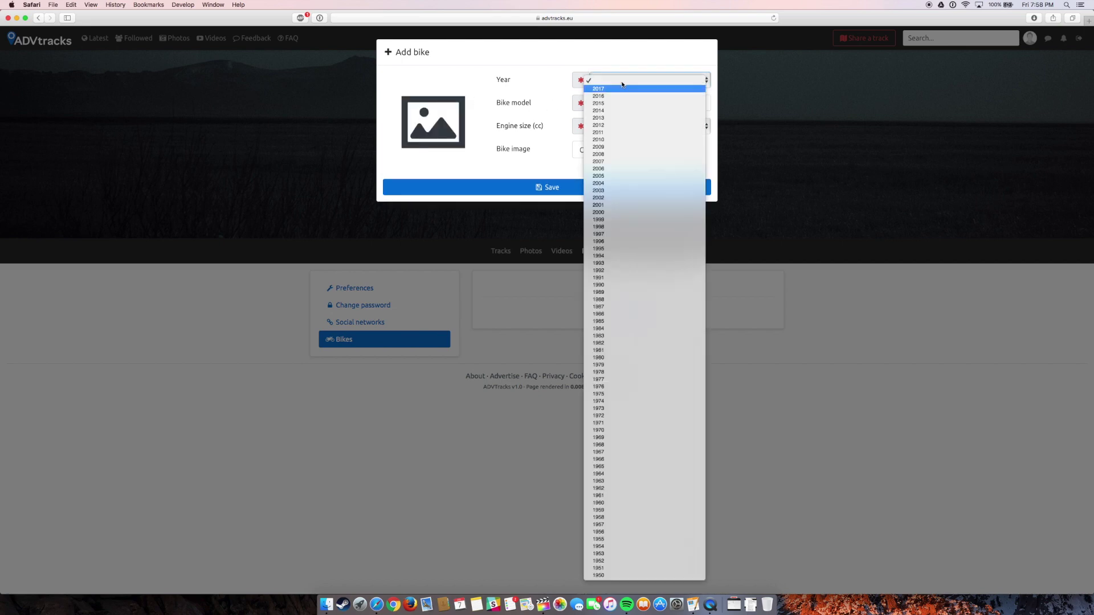
{"action": "left_click", "coordinate": [644, 212]}
{"action": "left_click", "coordinate": [655, 104]}
{"action": "type", "text": "R1150GS"}
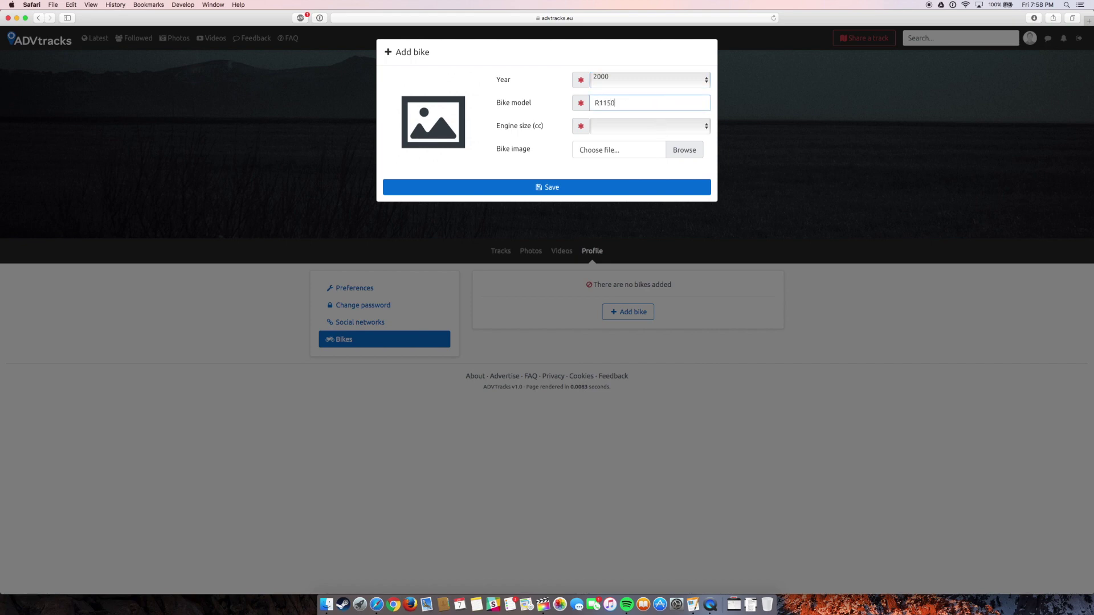
{"action": "left_click", "coordinate": [672, 126]}
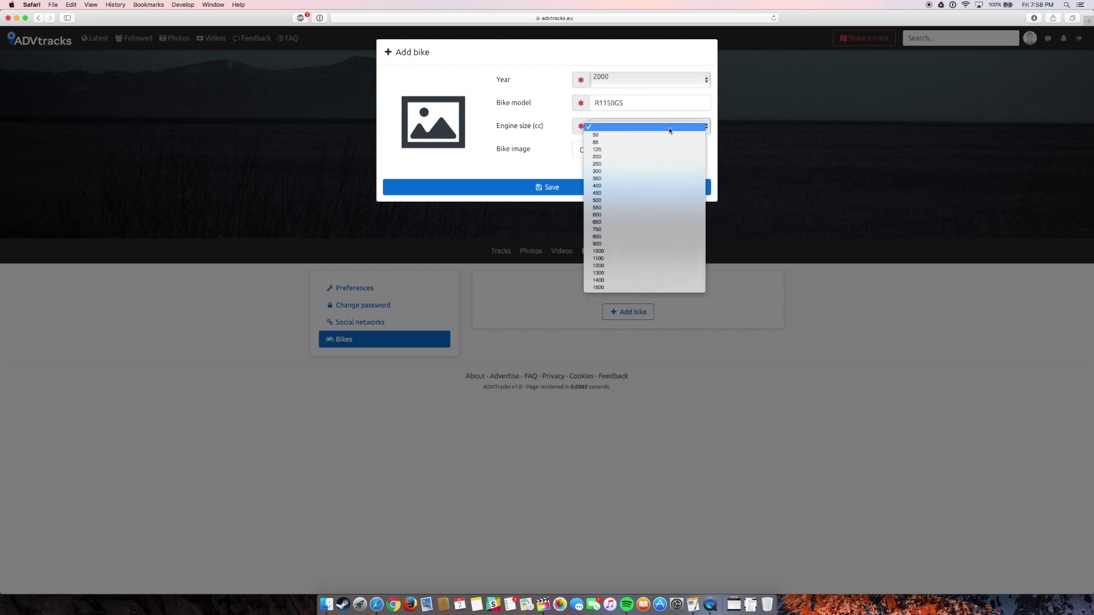
{"action": "left_click", "coordinate": [638, 265]}
Attach IMG_6332.JPG from Downloads as the bike's image and save the bike
{"action": "left_click", "coordinate": [625, 151]}
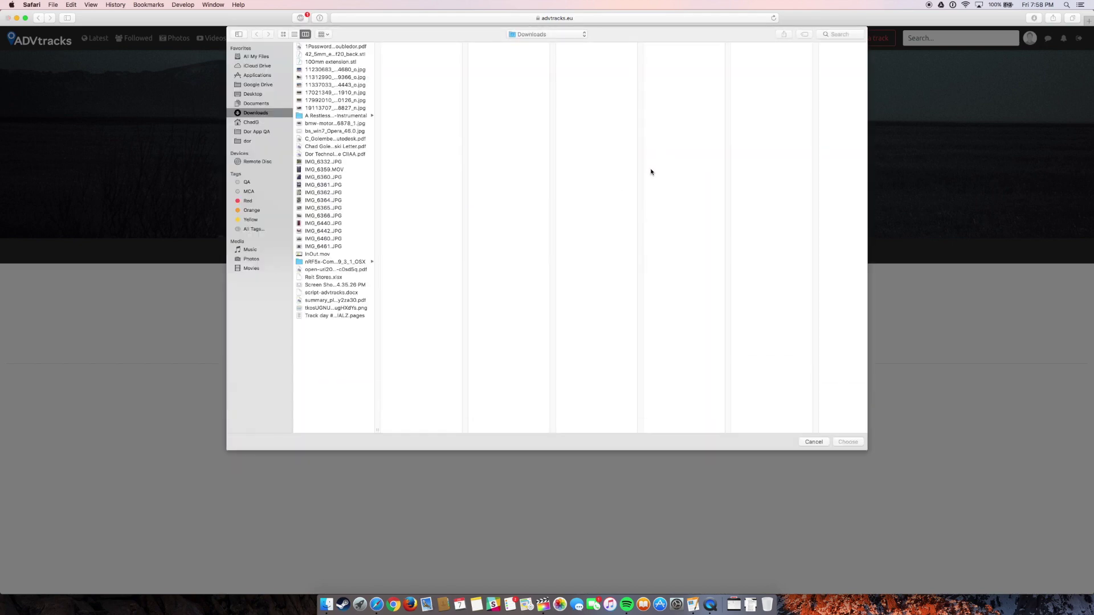
{"action": "left_click", "coordinate": [323, 207]}
{"action": "left_click", "coordinate": [325, 162]}
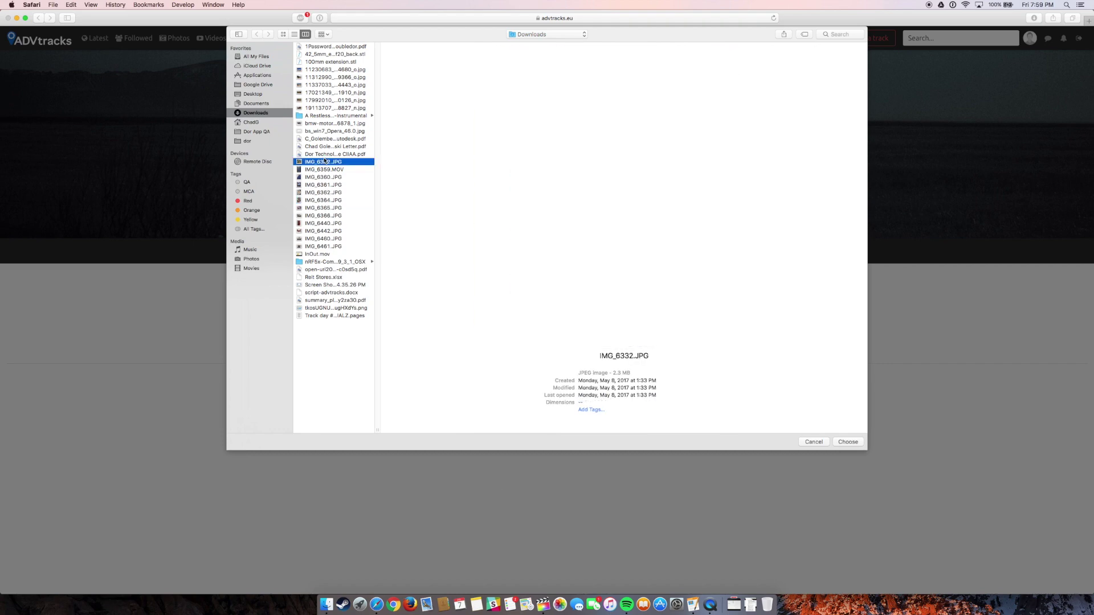
{"action": "left_click", "coordinate": [840, 443]}
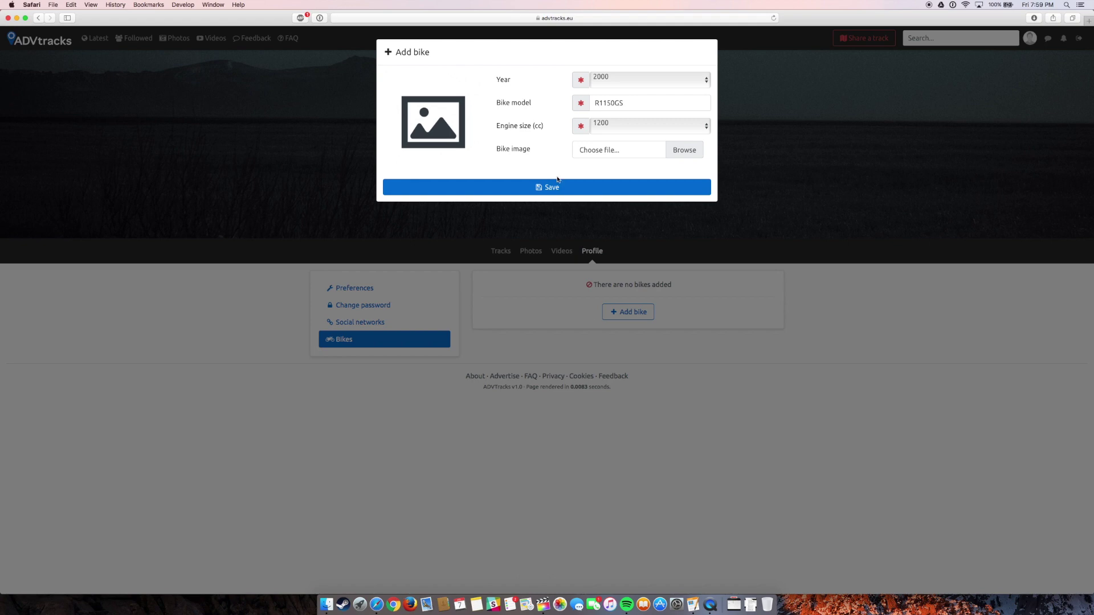
{"action": "left_click", "coordinate": [564, 187]}
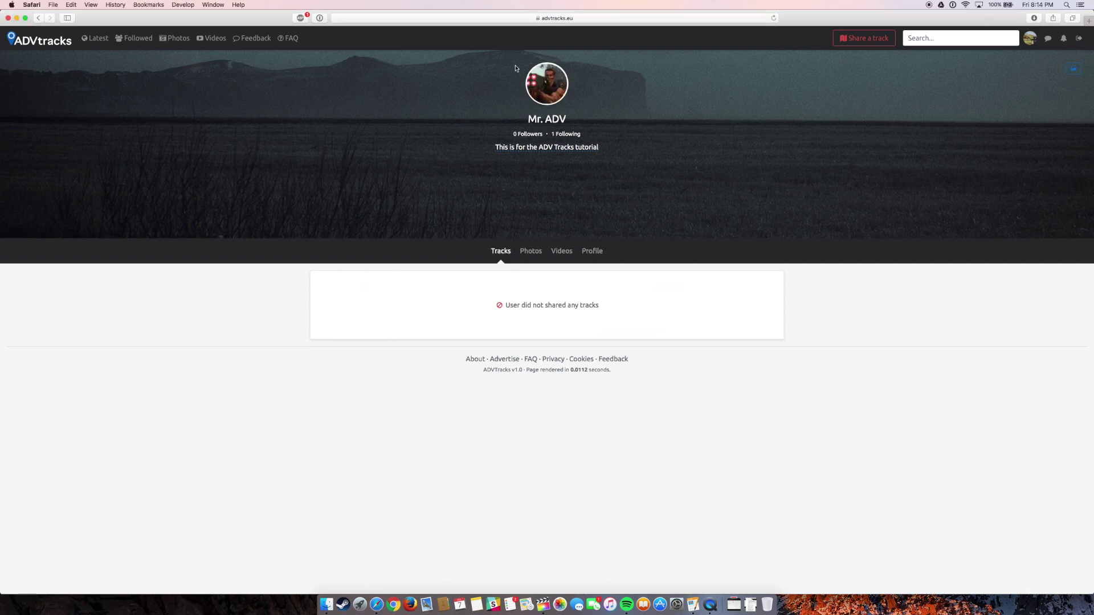
Replace the profile's avatar with a picture from the Photos library
{"action": "left_click", "coordinate": [539, 96]}
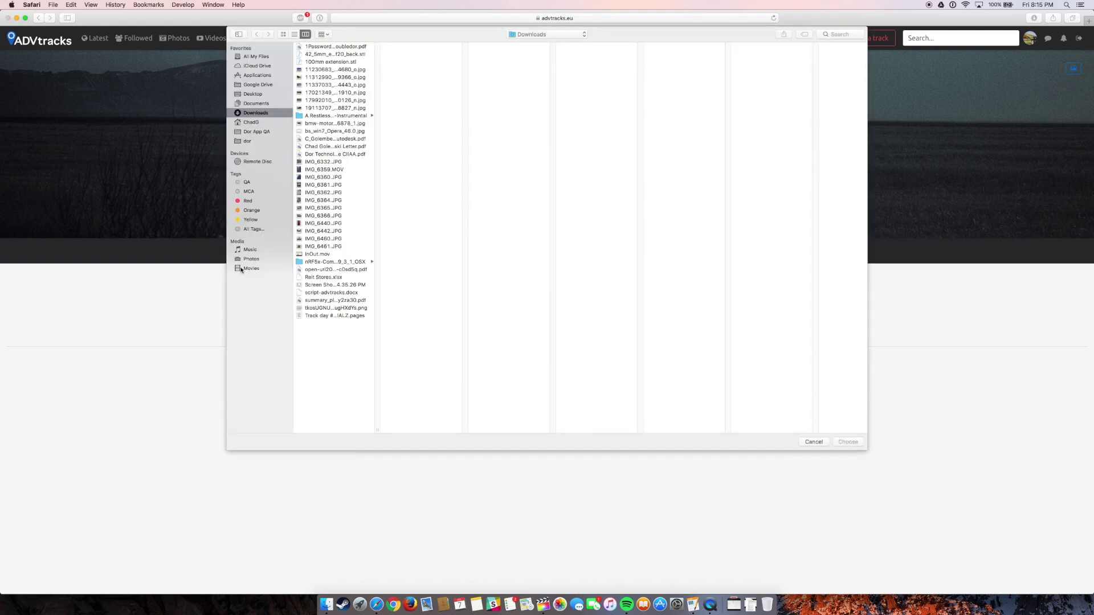
{"action": "left_click", "coordinate": [250, 260]}
{"action": "left_click", "coordinate": [449, 137]}
{"action": "left_click", "coordinate": [835, 440]}
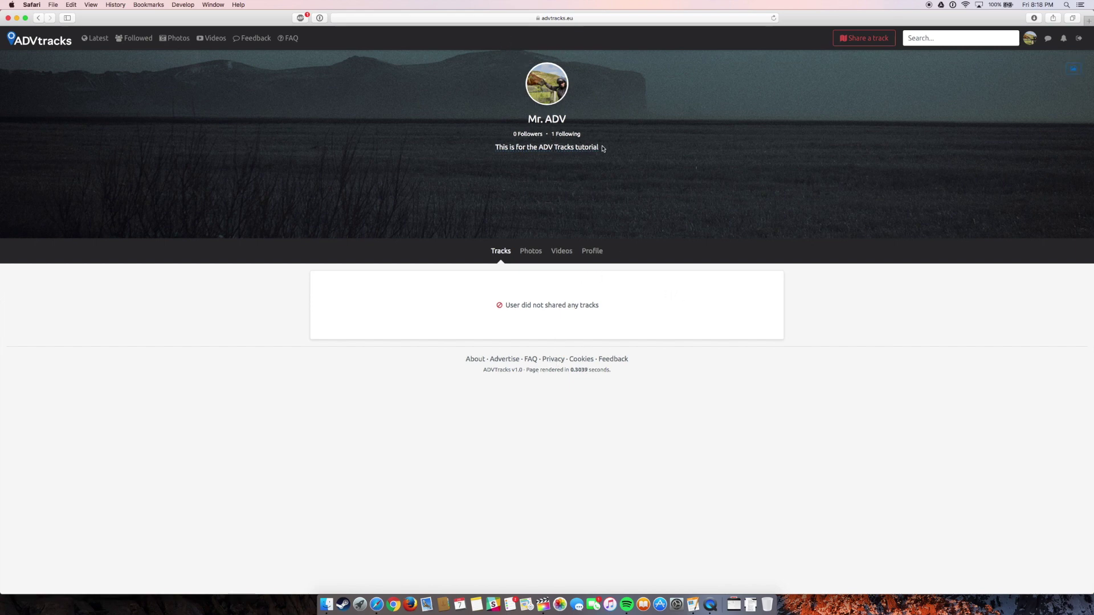
Change the profile's slogan to "I like big bikes and I cannot lie"
{"action": "left_click", "coordinate": [596, 149]}
{"action": "key", "text": "super+a"}
{"action": "type", "text": "V like big bikes and I "}
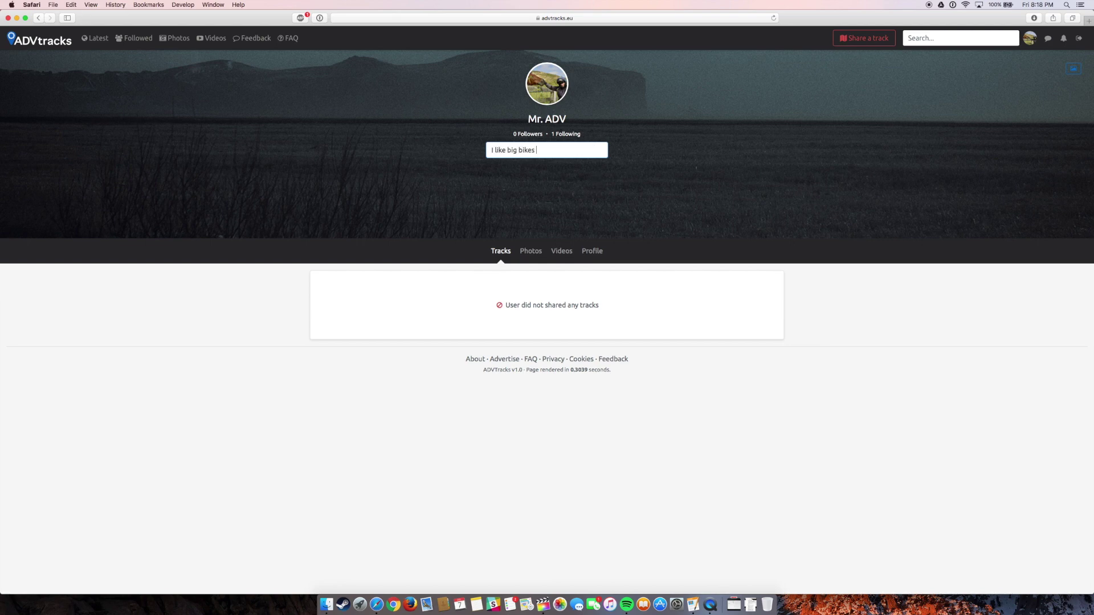
{"action": "type", "text": "cannot lie"}
{"action": "left_click", "coordinate": [803, 266]}
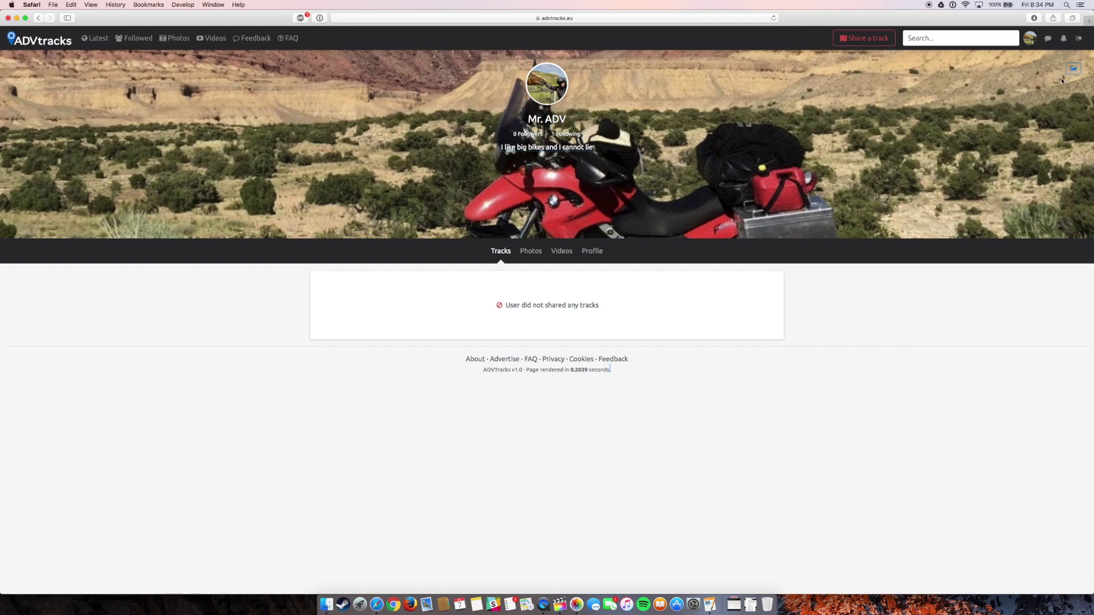
Replace the profile's cover image with the landscape picture from the Photos library's Favorites album and reload the page
{"action": "left_click", "coordinate": [1074, 70]}
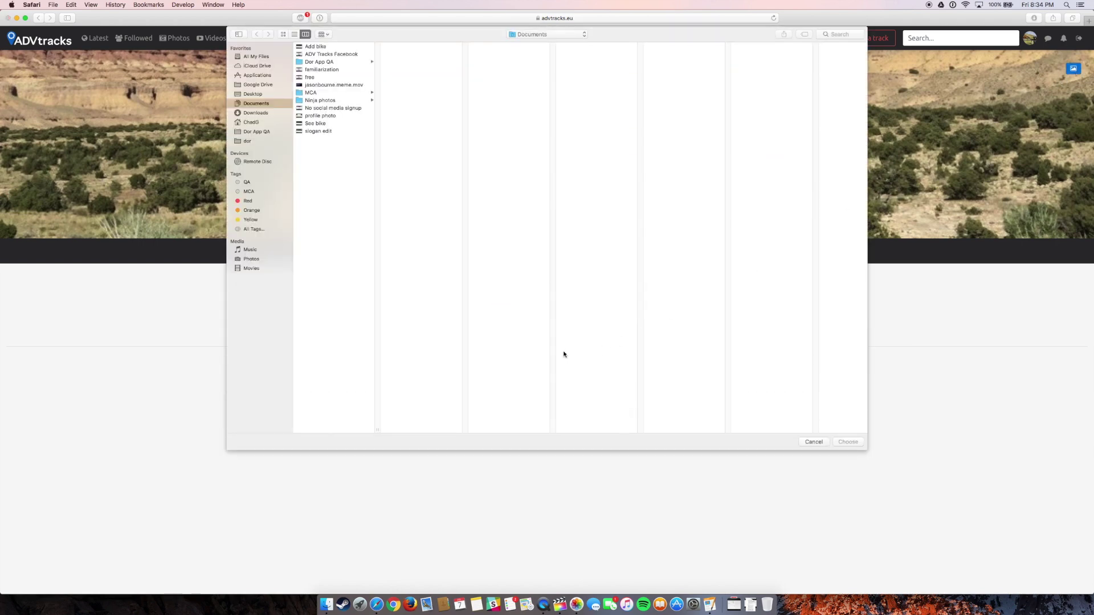
{"action": "left_click", "coordinate": [254, 259]}
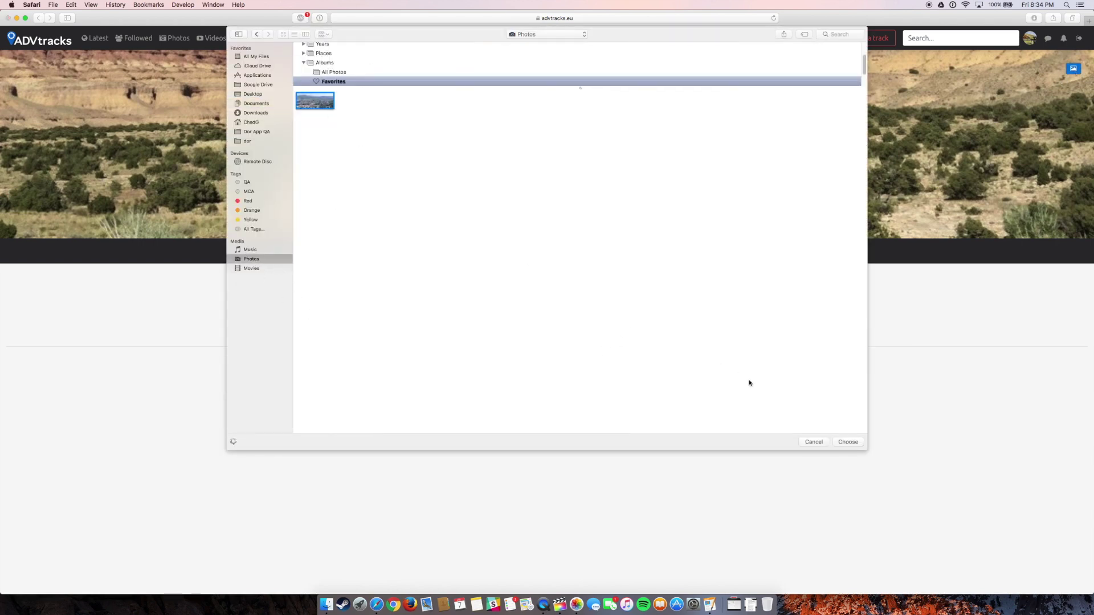
{"action": "left_click", "coordinate": [858, 441]}
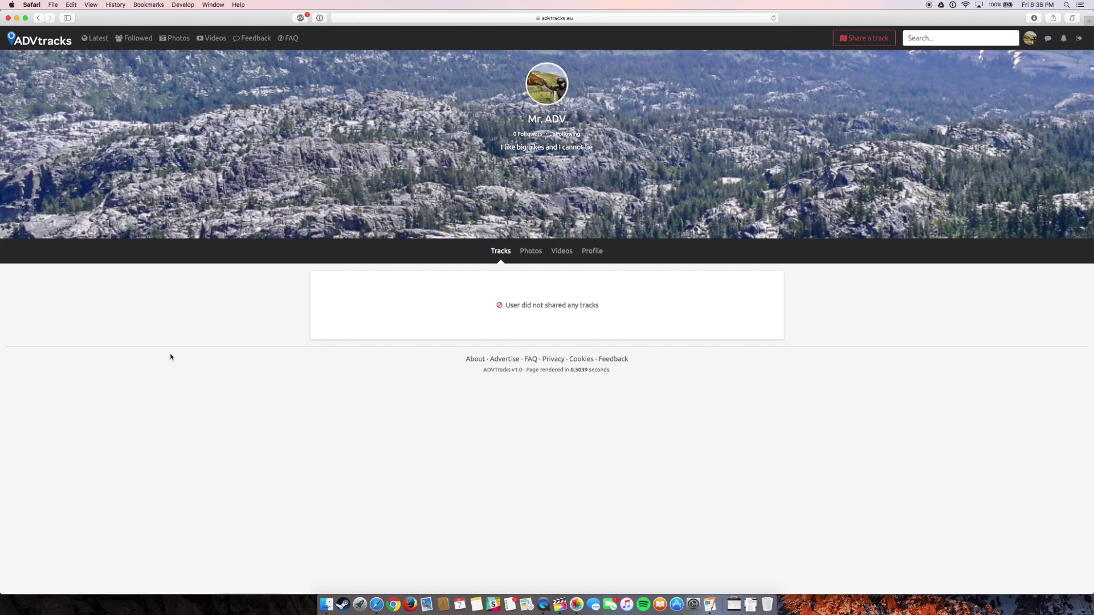
{"action": "key", "text": "super+r"}
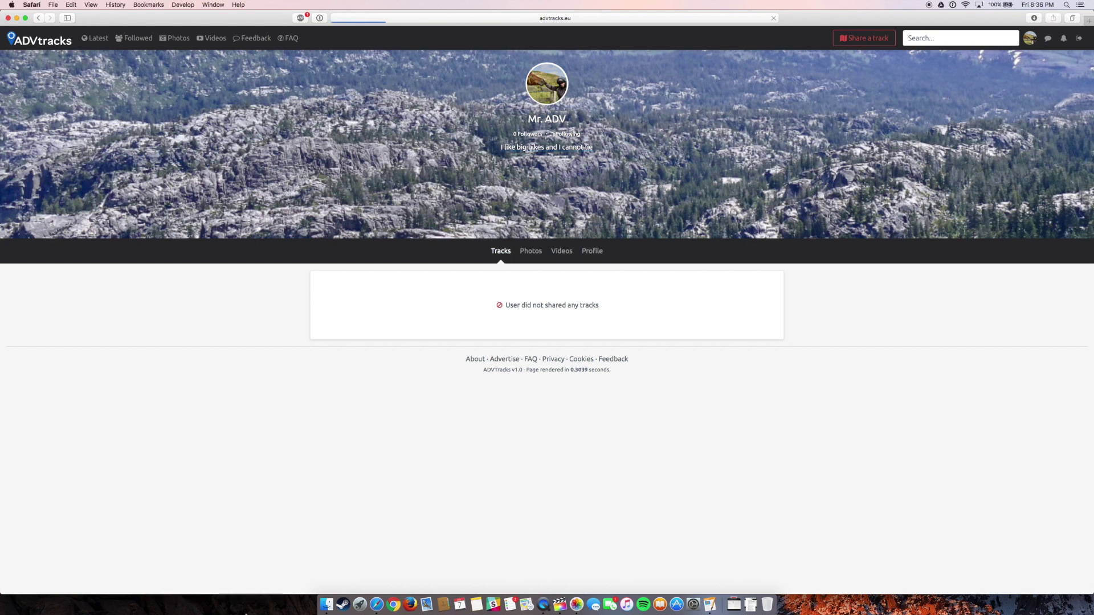